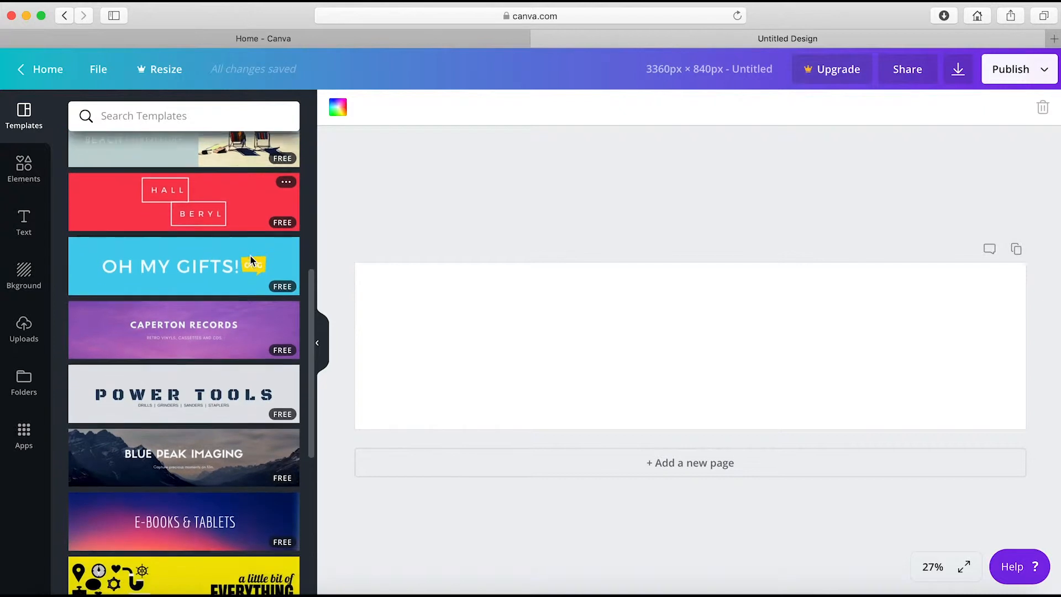
- Apply the Beach Furniture banner template to the blank design
{"action": "scroll", "coordinate": [251, 260], "scroll_direction": "down", "scroll_amount": 5}
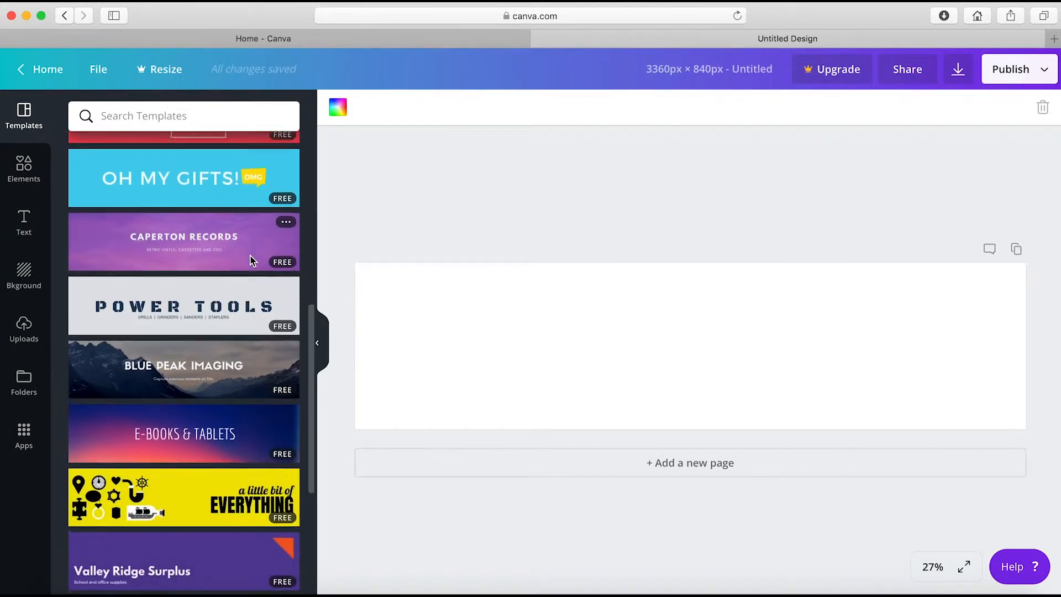
{"action": "scroll", "coordinate": [251, 260], "scroll_direction": "down", "scroll_amount": 1}
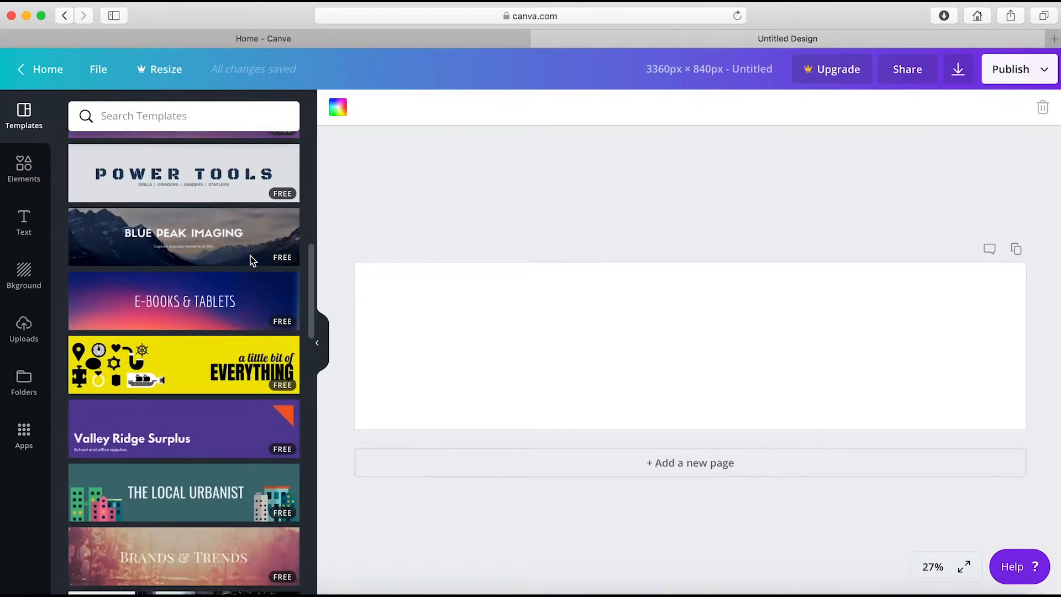
{"action": "scroll", "coordinate": [251, 259], "scroll_direction": "down", "scroll_amount": 4}
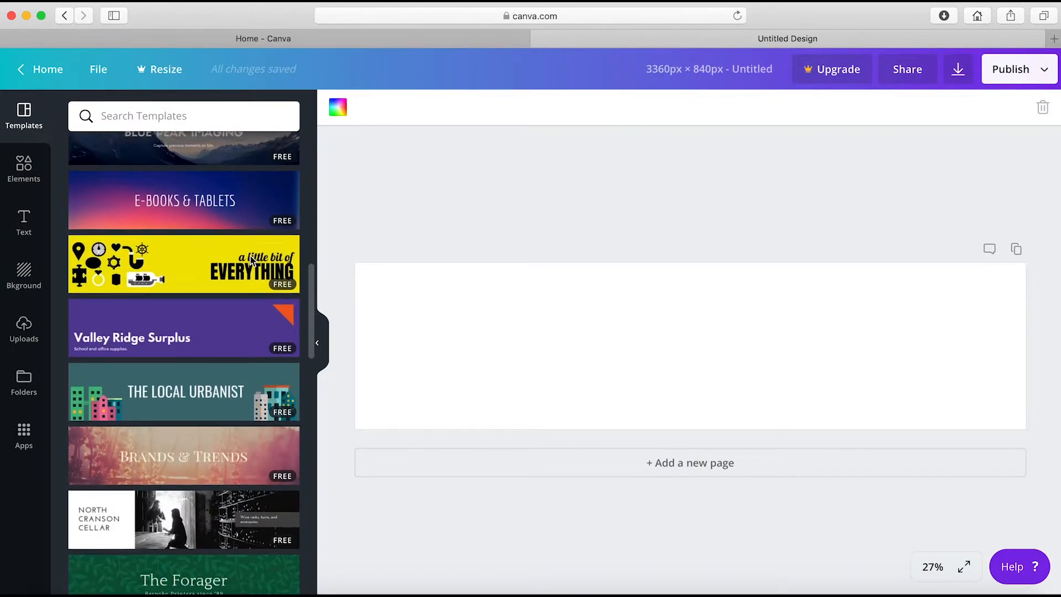
{"action": "scroll", "coordinate": [251, 259], "scroll_direction": "down", "scroll_amount": 6}
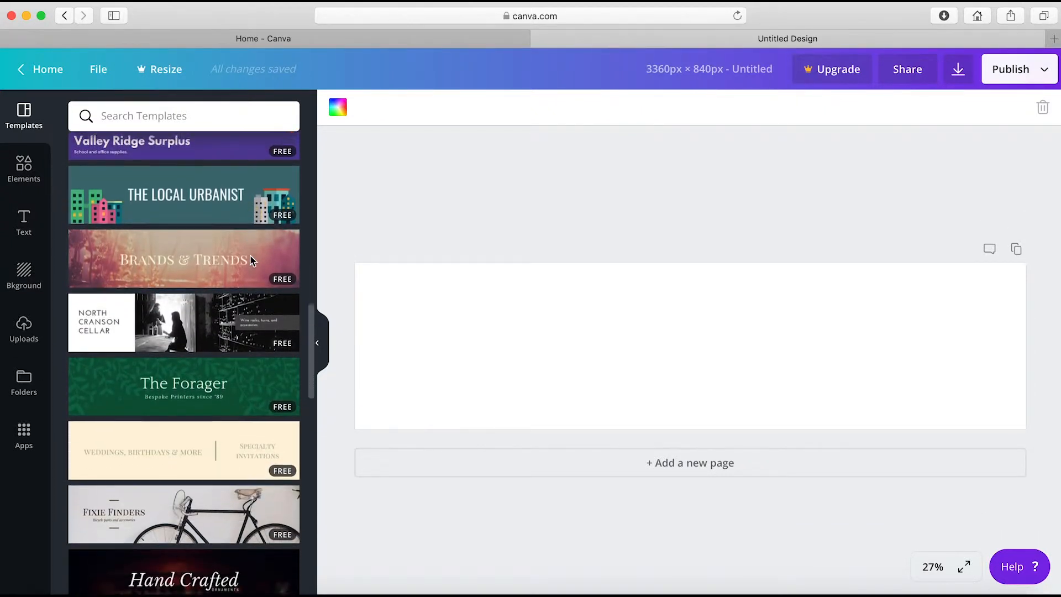
{"action": "scroll", "coordinate": [251, 260], "scroll_direction": "down", "scroll_amount": 5}
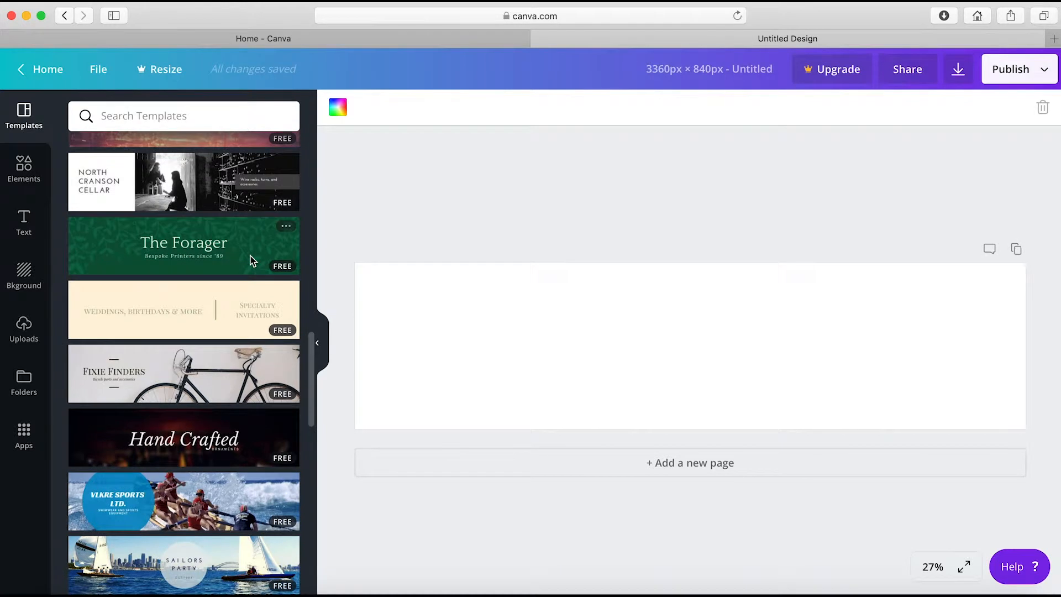
{"action": "scroll", "coordinate": [252, 260], "scroll_direction": "down", "scroll_amount": 8}
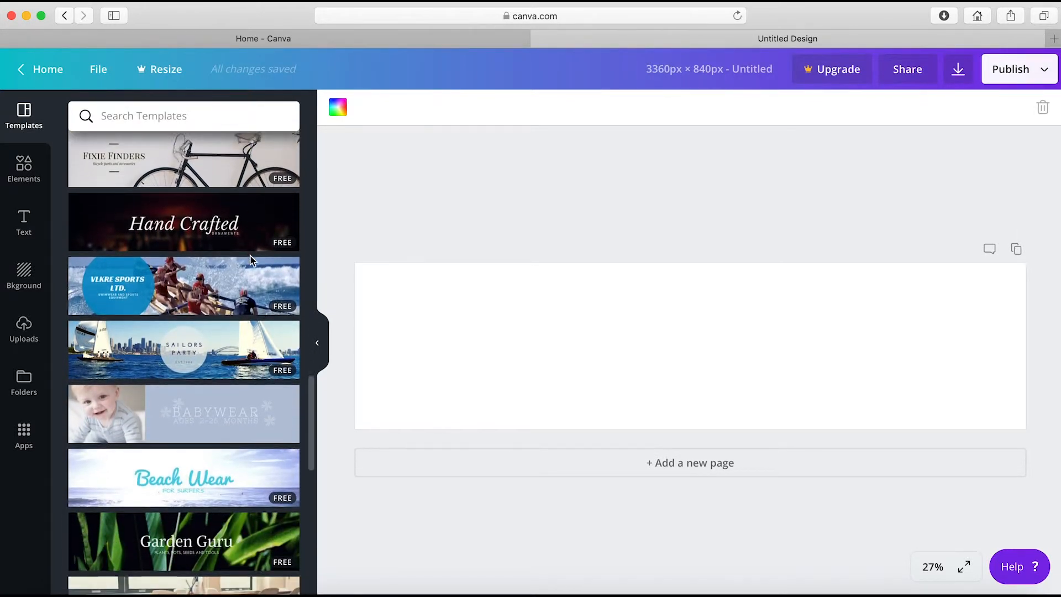
{"action": "scroll", "coordinate": [252, 260], "scroll_direction": "down", "scroll_amount": 2}
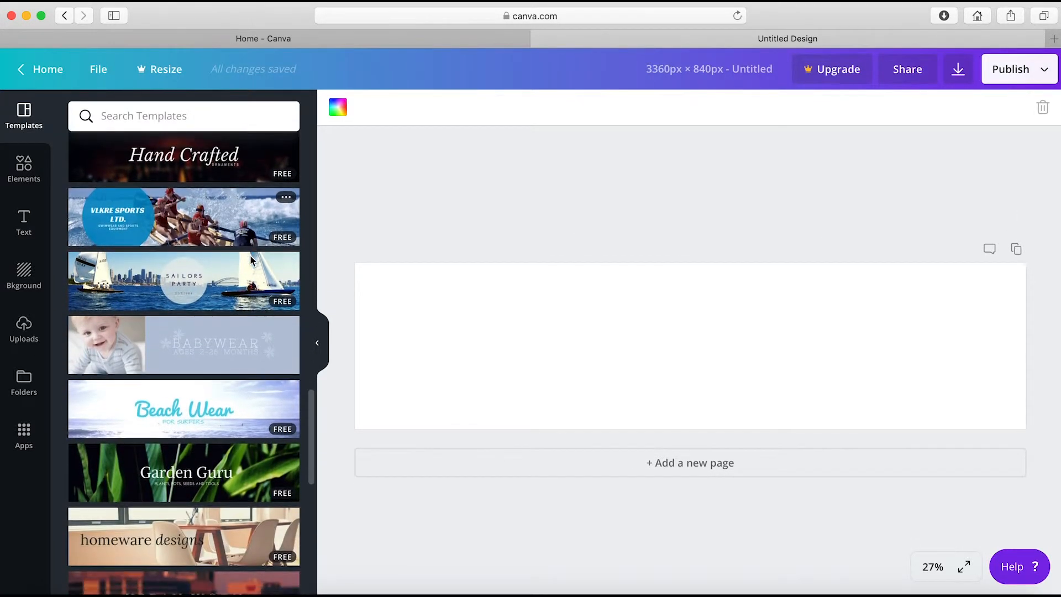
{"action": "left_click", "coordinate": [252, 260]}
{"action": "scroll", "coordinate": [263, 241], "scroll_direction": "down", "scroll_amount": 3}
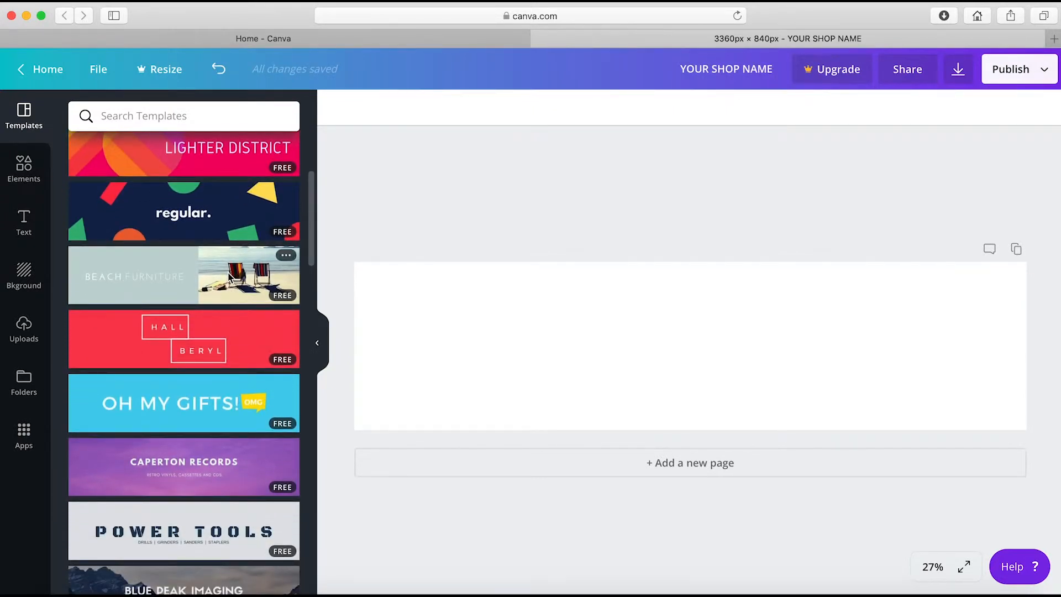
{"action": "left_click", "coordinate": [230, 276]}
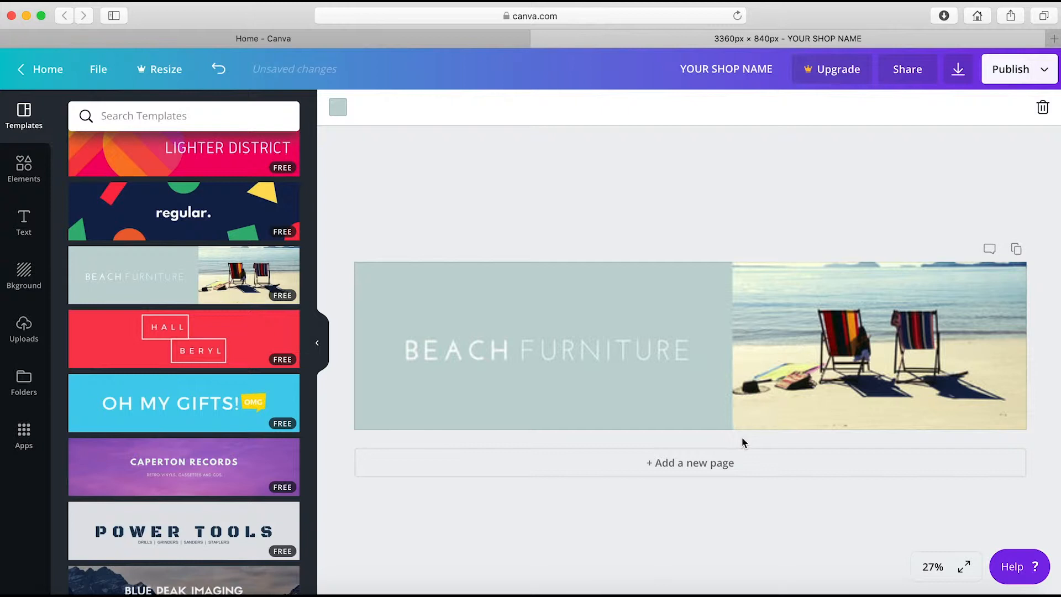
- Delete the beach chairs photo from the banner's frame and search the photo library for "wedding"
{"action": "left_click", "coordinate": [820, 378]}
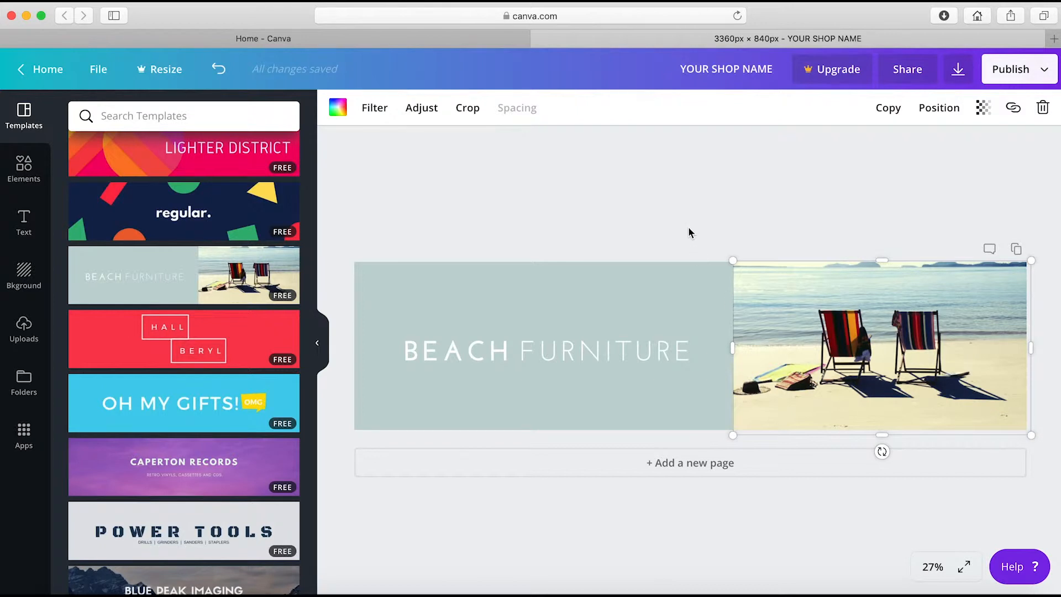
{"action": "key", "text": "Delete"}
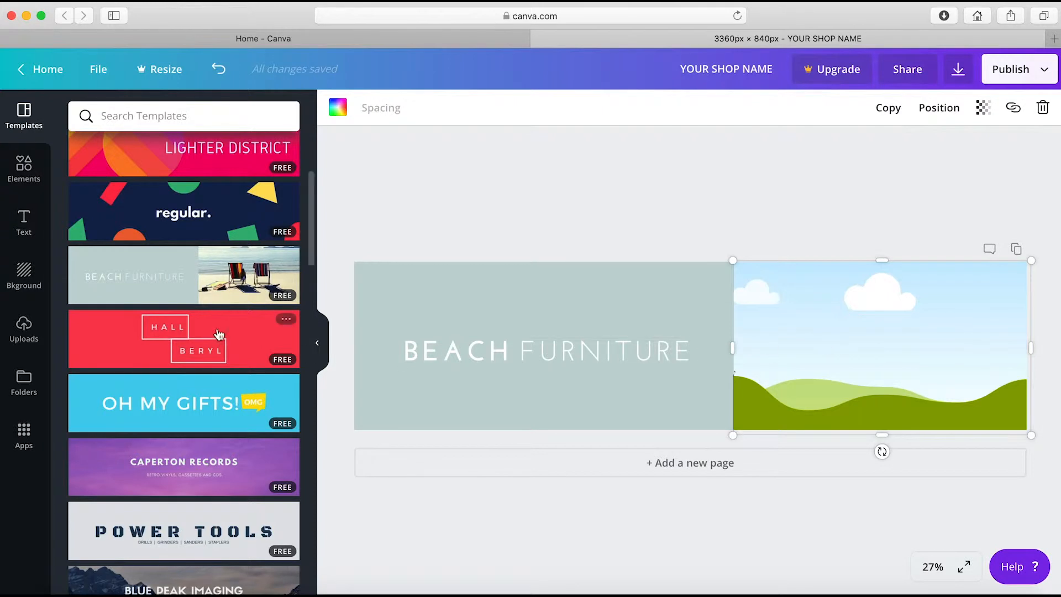
{"action": "left_click", "coordinate": [28, 171]}
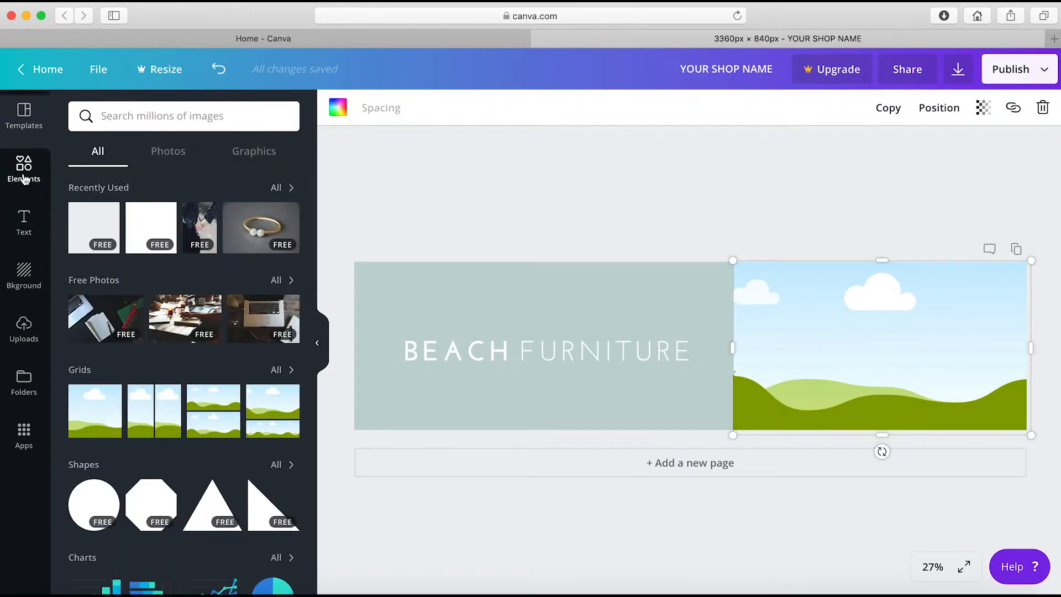
{"action": "left_click", "coordinate": [155, 115]}
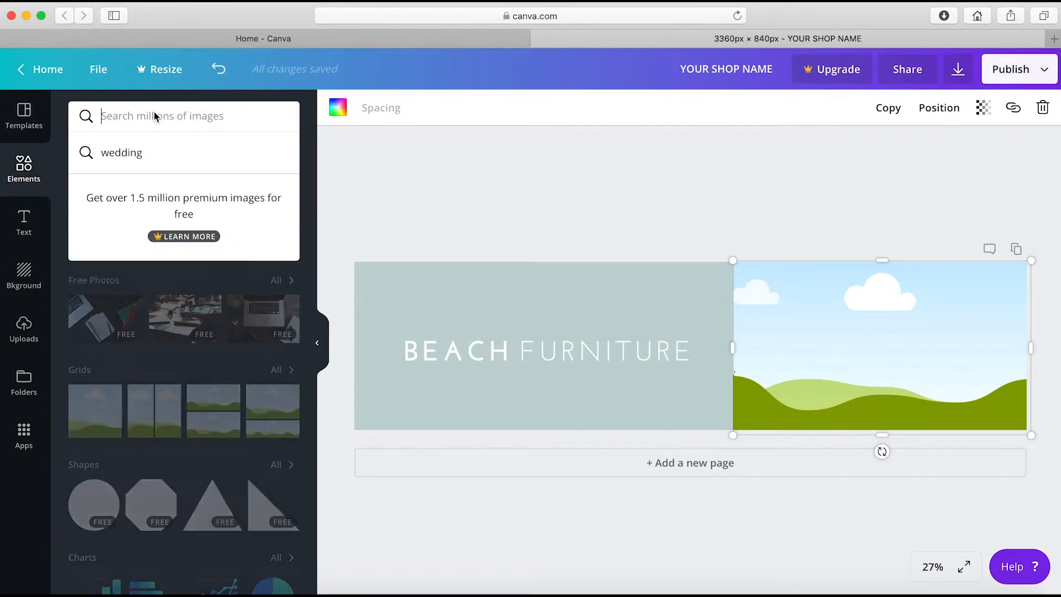
{"action": "type", "text": "wedding"}
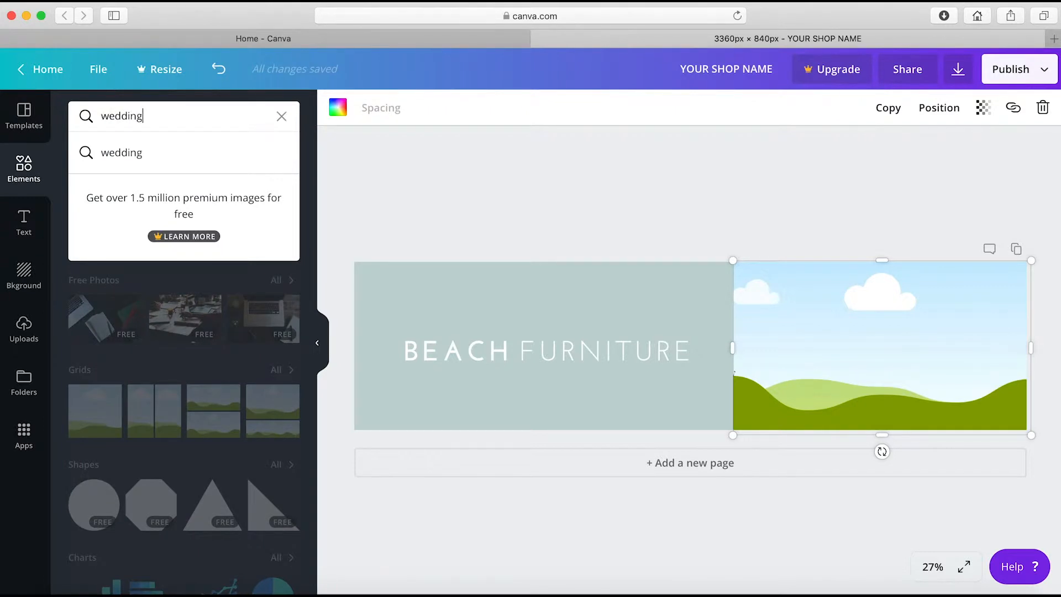
{"action": "key", "text": "Return"}
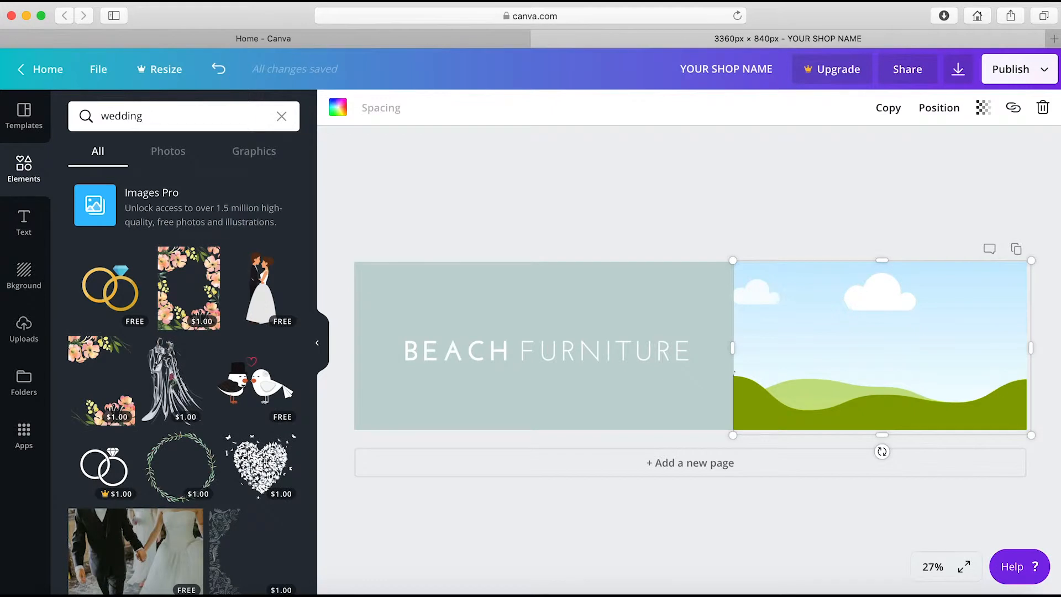
{"action": "left_click", "coordinate": [174, 159]}
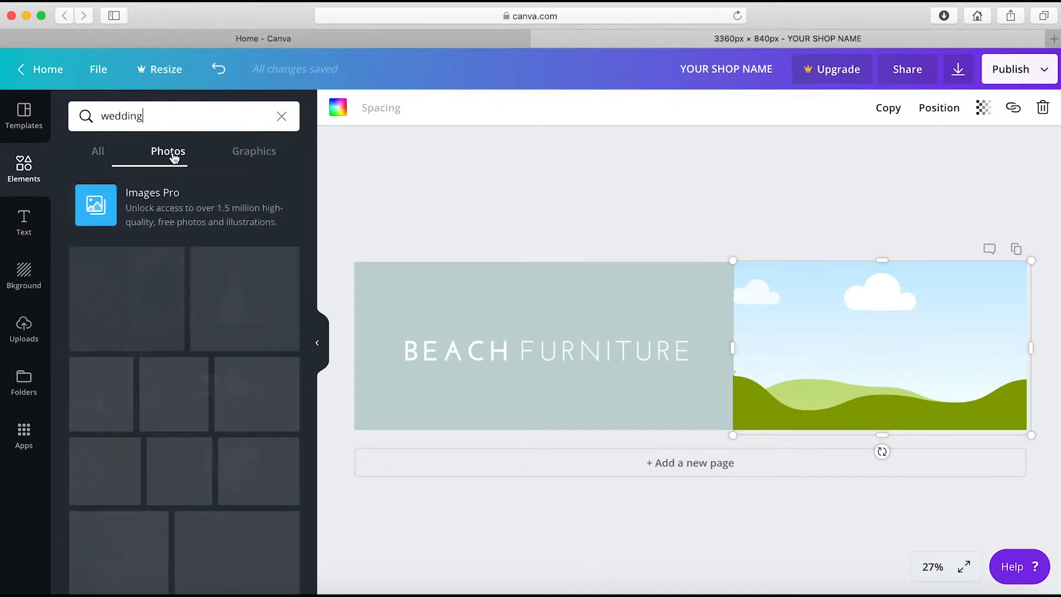
- Insert the photo of the kissing wedding couple under confetti and fit it into the banner's empty picture frame
{"action": "scroll", "coordinate": [303, 265], "scroll_direction": "down", "scroll_amount": 3}
{"action": "scroll", "coordinate": [303, 265], "scroll_direction": "down", "scroll_amount": 3}
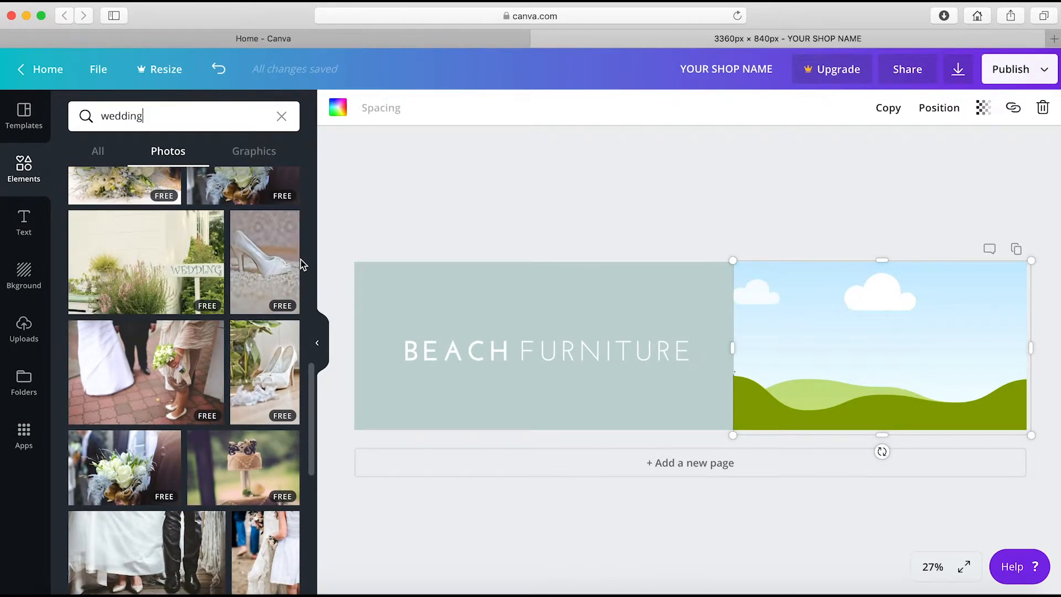
{"action": "scroll", "coordinate": [303, 264], "scroll_direction": "down", "scroll_amount": 2}
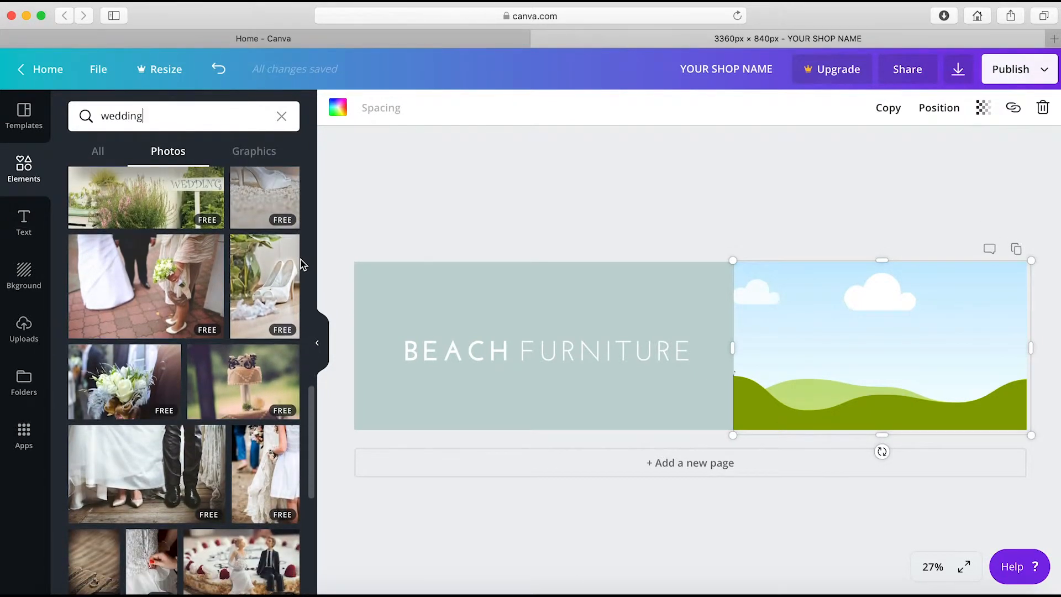
{"action": "scroll", "coordinate": [303, 264], "scroll_direction": "down", "scroll_amount": 3}
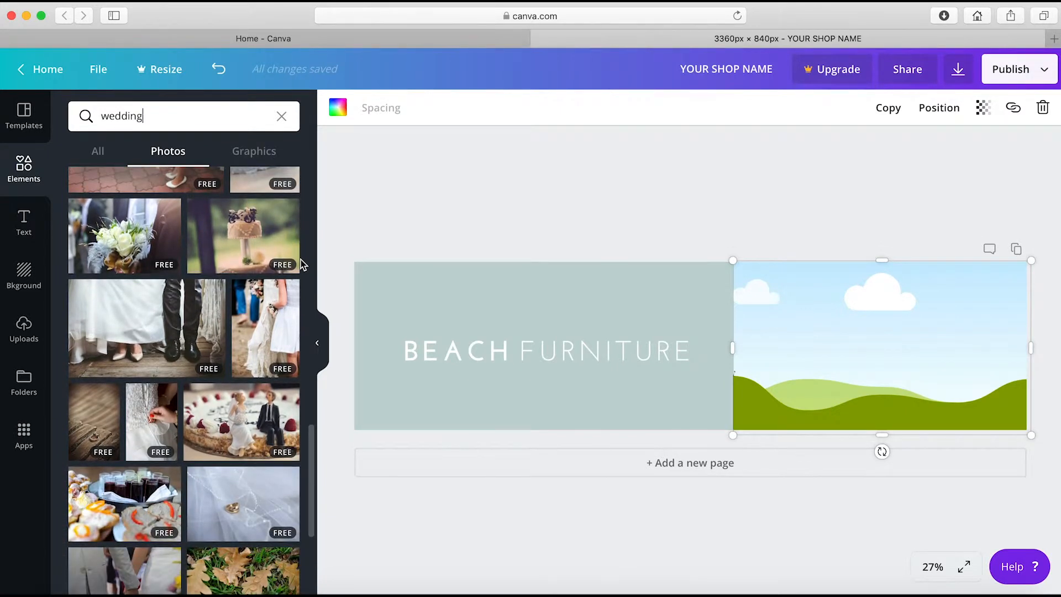
{"action": "scroll", "coordinate": [303, 265], "scroll_direction": "down", "scroll_amount": 3}
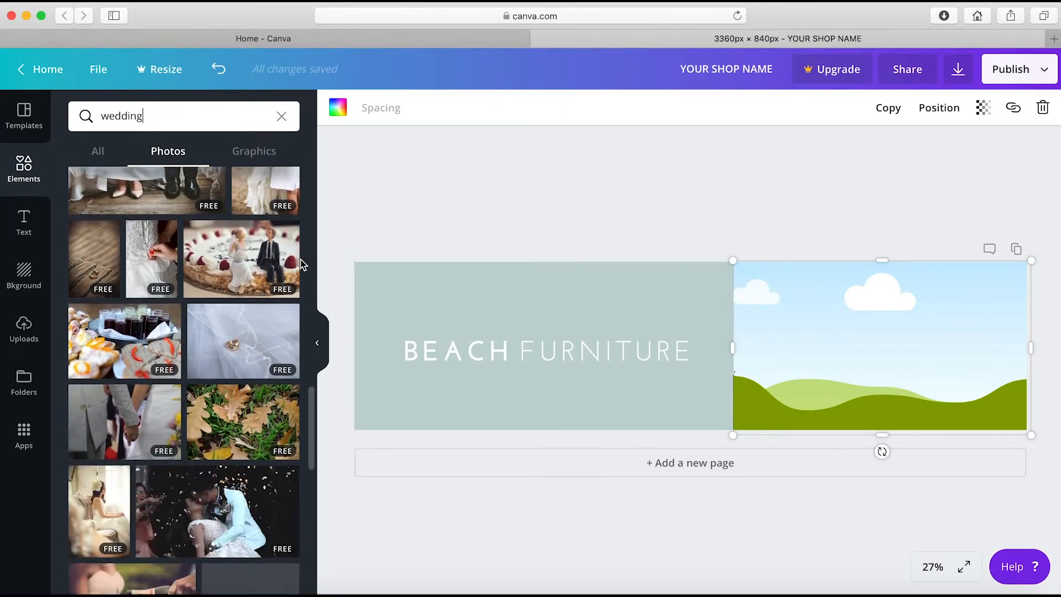
{"action": "scroll", "coordinate": [303, 265], "scroll_direction": "down", "scroll_amount": 1}
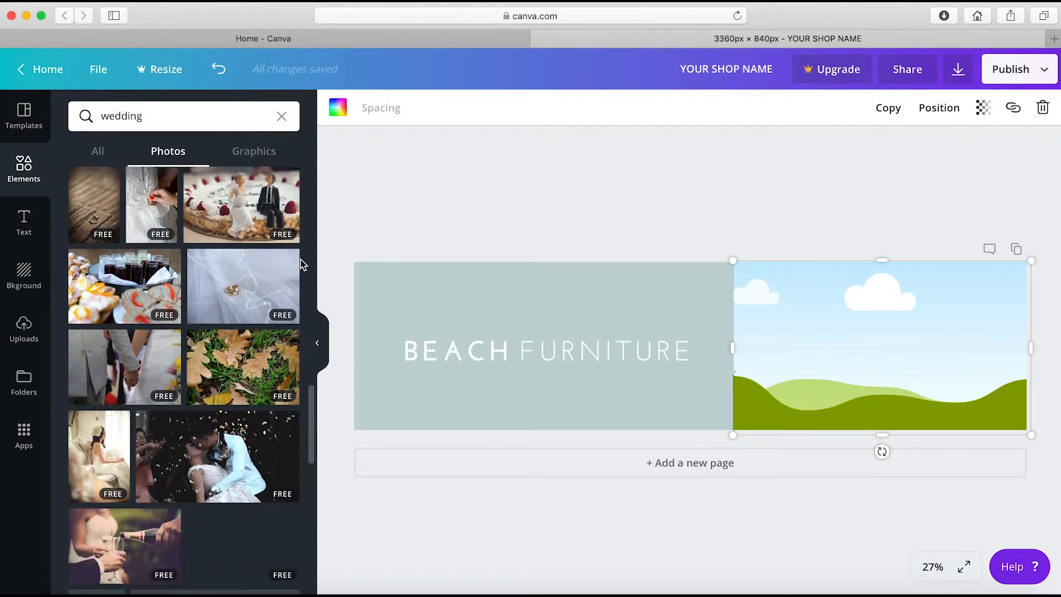
{"action": "scroll", "coordinate": [303, 264], "scroll_direction": "down", "scroll_amount": 2}
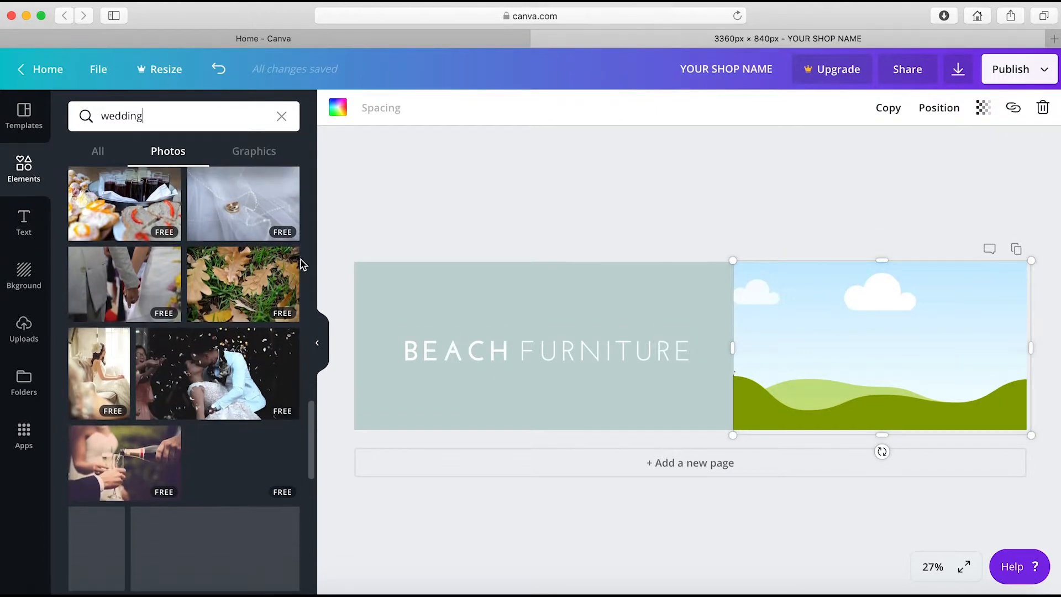
{"action": "left_click", "coordinate": [240, 373]}
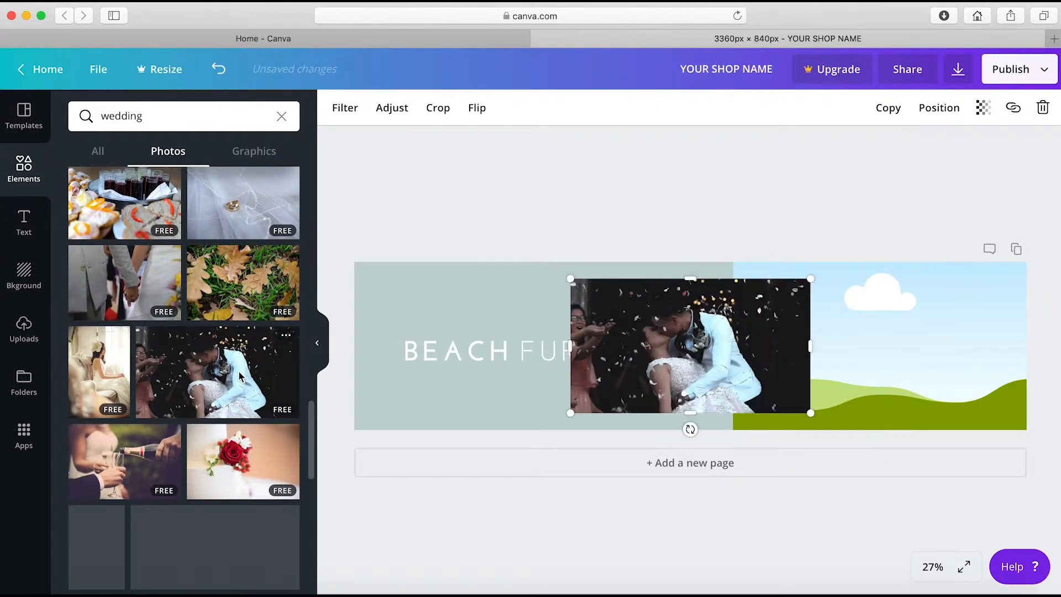
{"action": "left_click", "coordinate": [631, 326]}
{"action": "left_click_drag", "start_coordinate": [631, 331], "coordinate": [803, 316]}
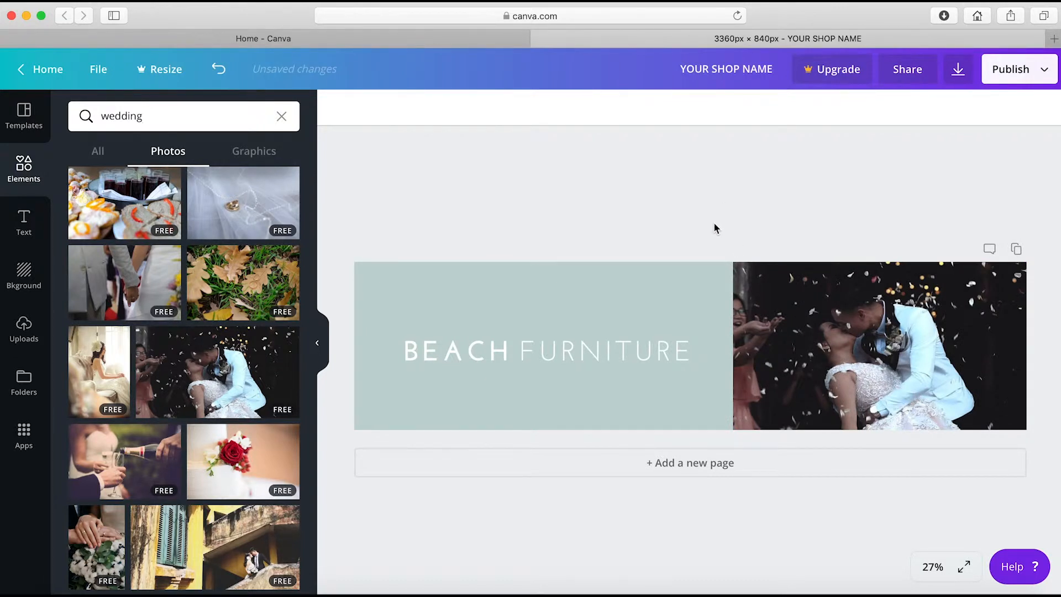
- Change the banner title to "YOUR SHOP NAME" and widen the "SHOP NAME" text box so it fits on one line
{"action": "left_click", "coordinate": [641, 360]}
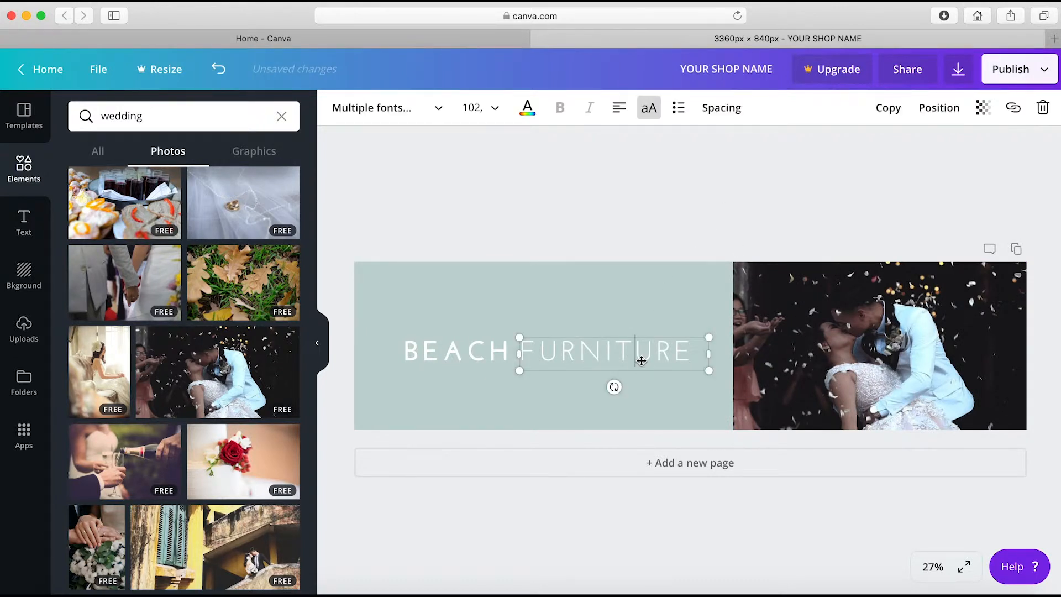
{"action": "left_click", "coordinate": [470, 356]}
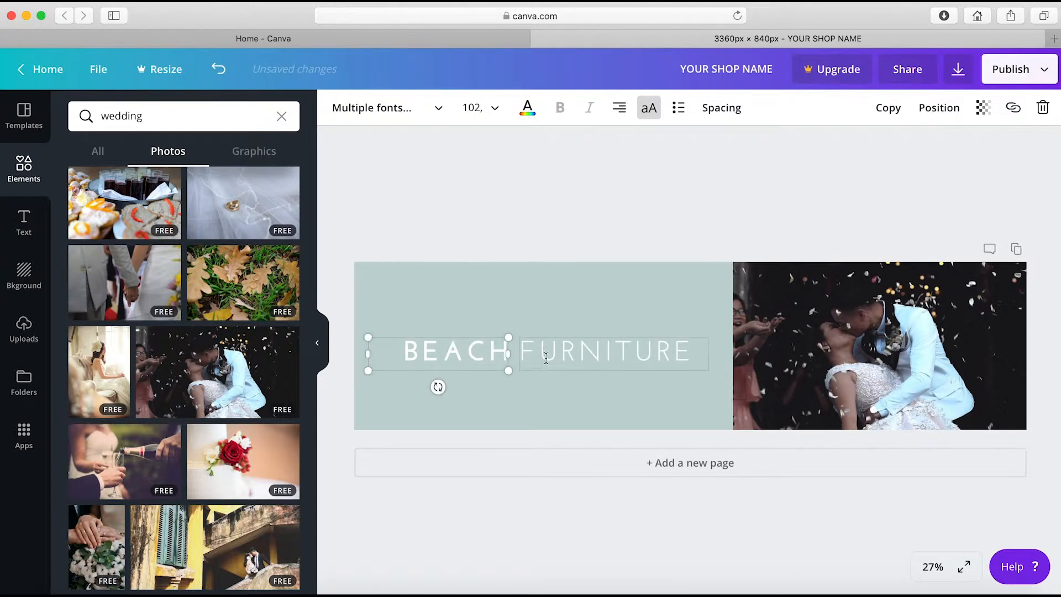
{"action": "double_click", "coordinate": [489, 353]}
{"action": "type", "text": "YOUR"}
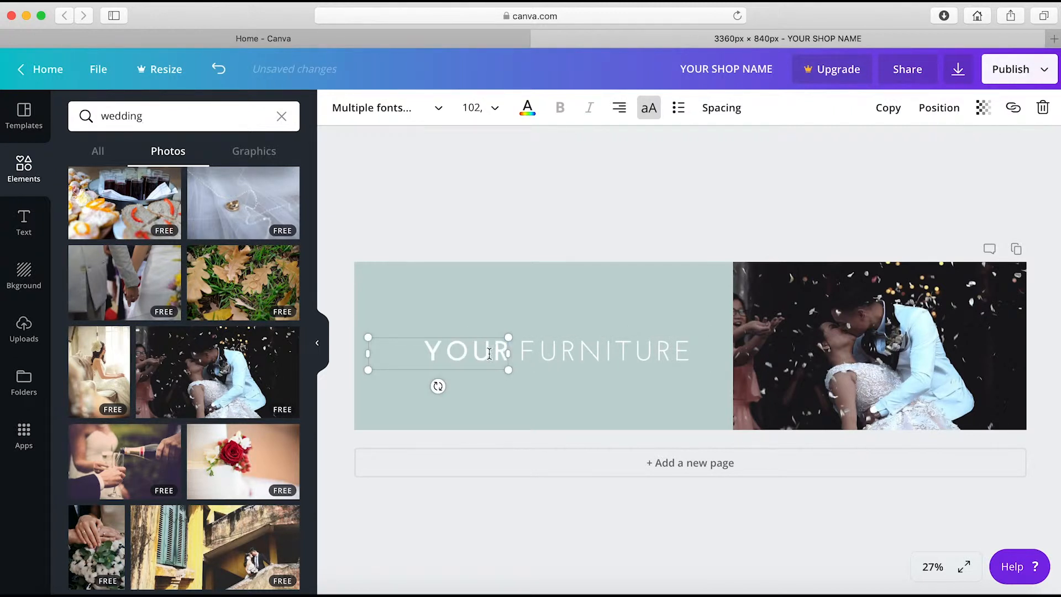
{"action": "left_click", "coordinate": [614, 348]}
{"action": "double_click", "coordinate": [613, 348]}
{"action": "type", "text": "SHOP NAME"}
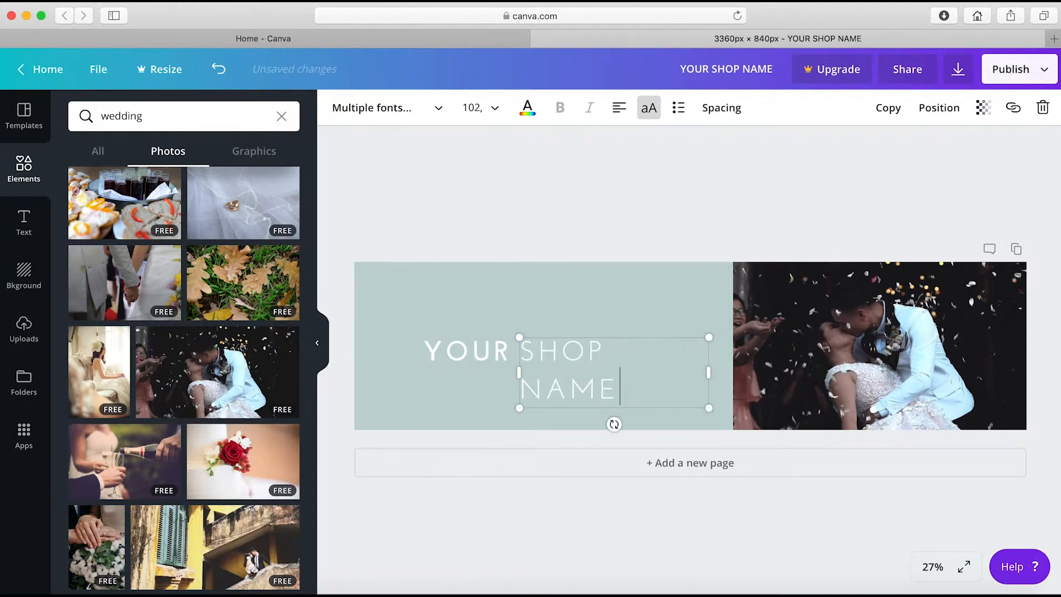
{"action": "mouse_move", "coordinate": [709, 374]}
{"action": "left_mouse_down"}
{"action": "mouse_move", "coordinate": [727, 374]}
{"action": "mouse_move", "coordinate": [716, 381]}
{"action": "left_mouse_up"}
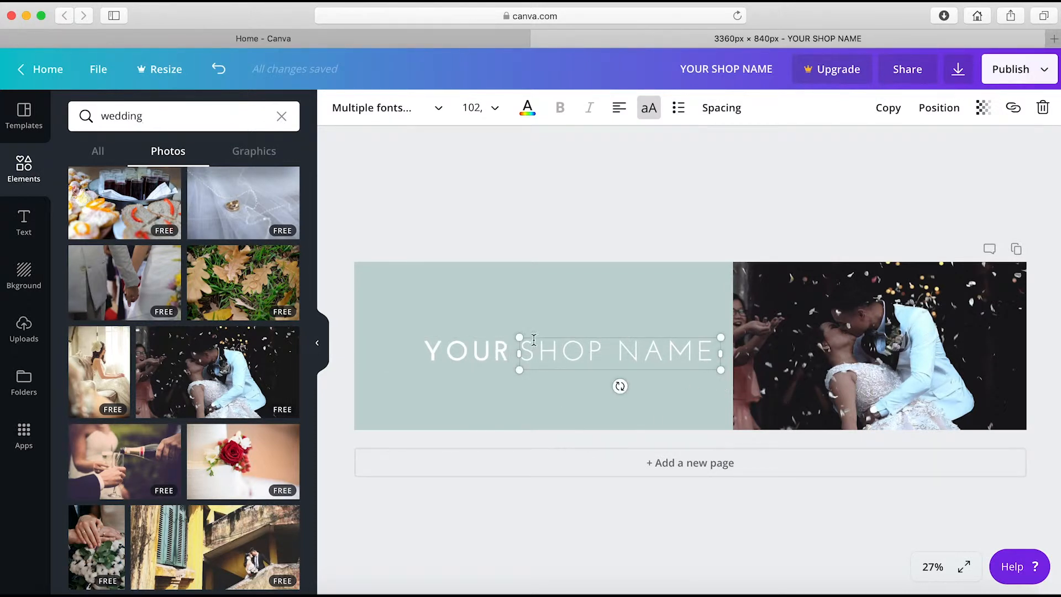
- Place a widened copy of the "SHOP NAME" text below the title and replace its wording with "WEDDING STATIONERY"
{"action": "left_click_drag", "start_coordinate": [536, 337], "coordinate": [453, 369]}
{"action": "left_click", "coordinate": [489, 392]}
{"action": "left_click_drag", "start_coordinate": [621, 389], "coordinate": [716, 387]}
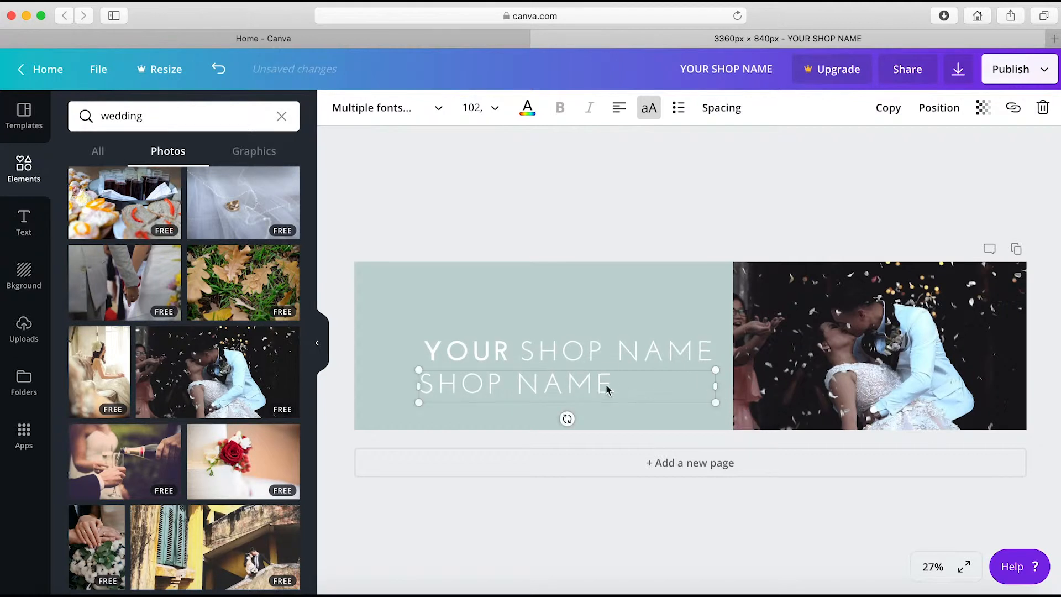
{"action": "triple_click", "coordinate": [609, 385]}
{"action": "type", "text": "WEDDING"}
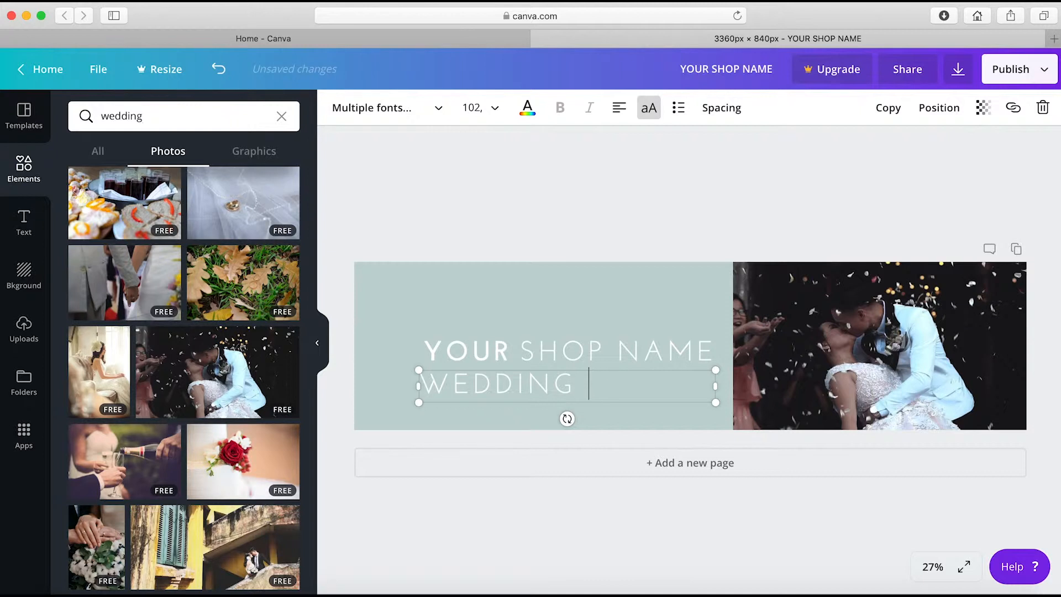
{"action": "type", "text": " STATIONERY"}
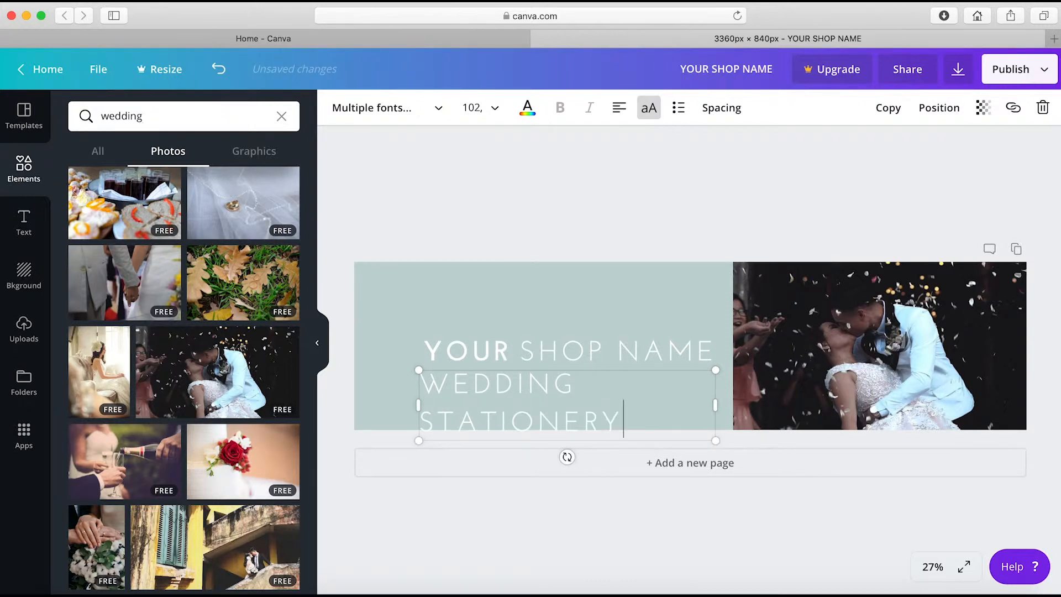
- Set the font size of the "WEDDING STATIONERY" text to 32
{"action": "key", "text": "super+a"}
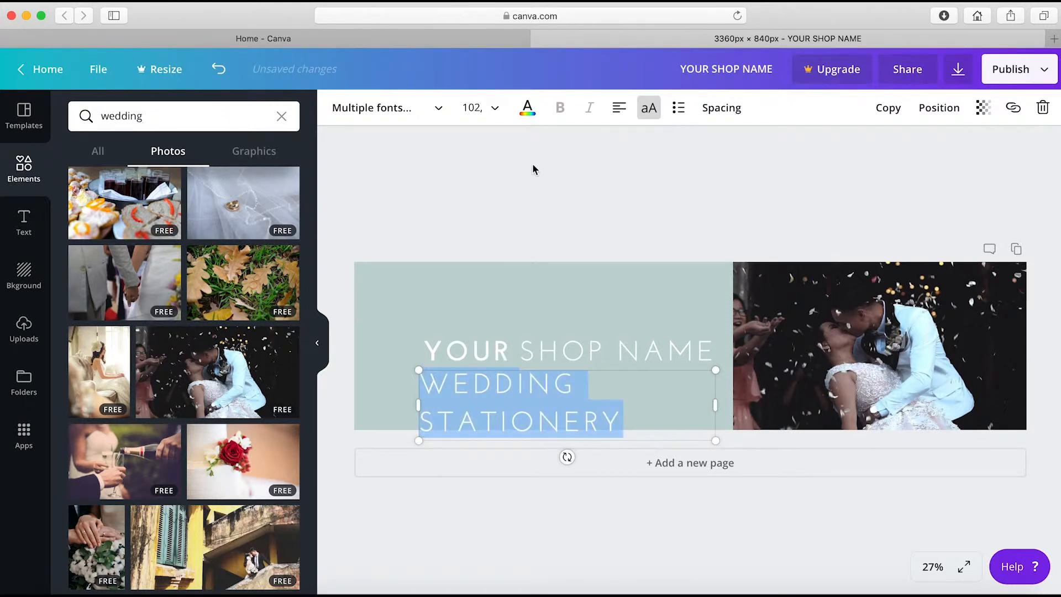
{"action": "left_click", "coordinate": [496, 110]}
{"action": "left_click", "coordinate": [497, 112]}
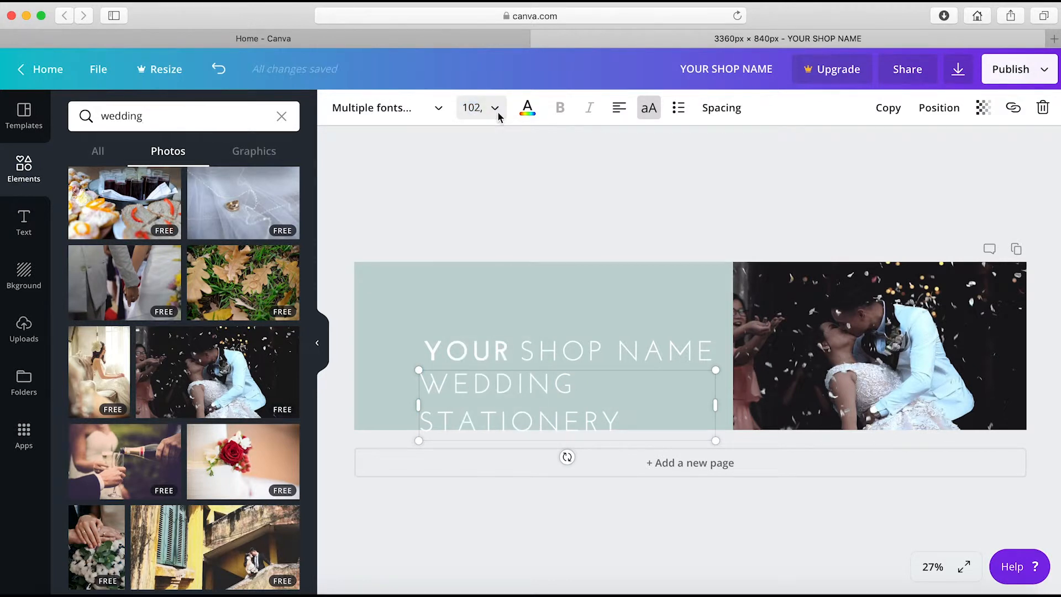
{"action": "left_click", "coordinate": [496, 109]}
{"action": "left_click", "coordinate": [496, 440]}
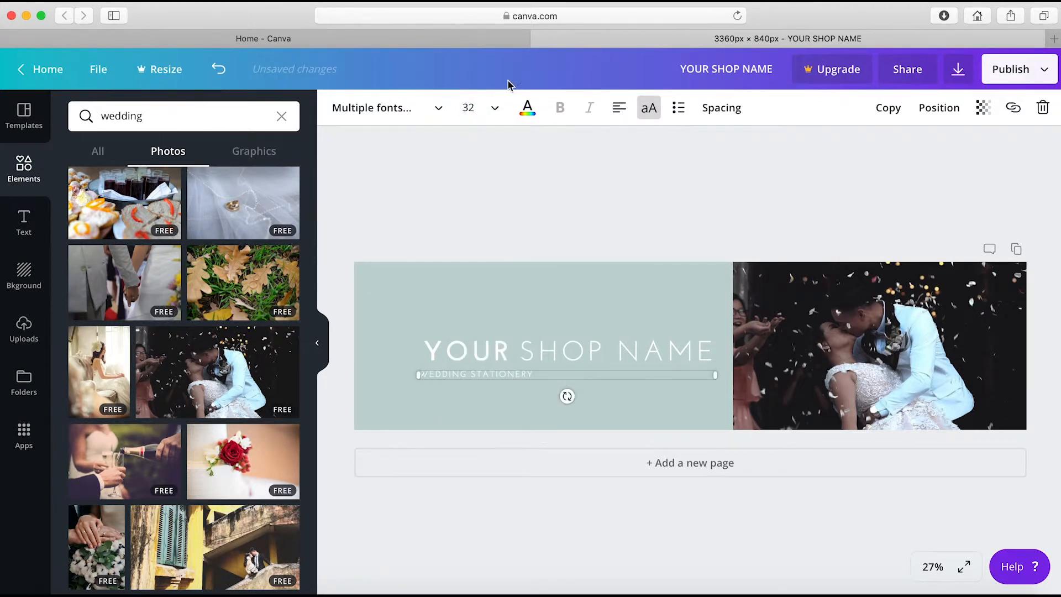
- Set the font size of the "WEDDING STATIONERY" text to 65 and center-align it beneath the title
{"action": "left_click", "coordinate": [474, 108]}
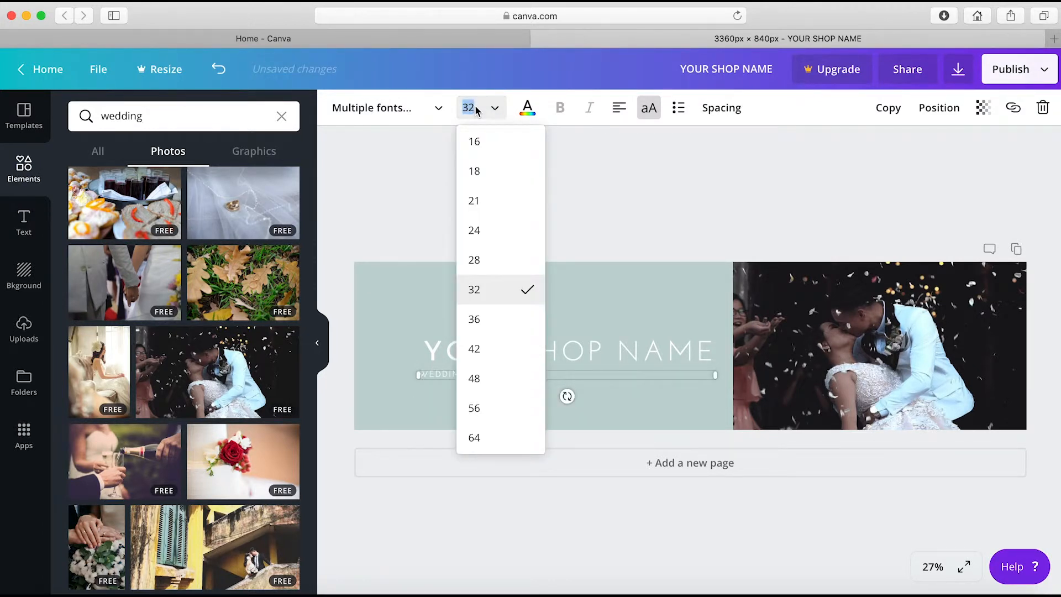
{"action": "type", "text": "65"}
{"action": "key", "text": "Return"}
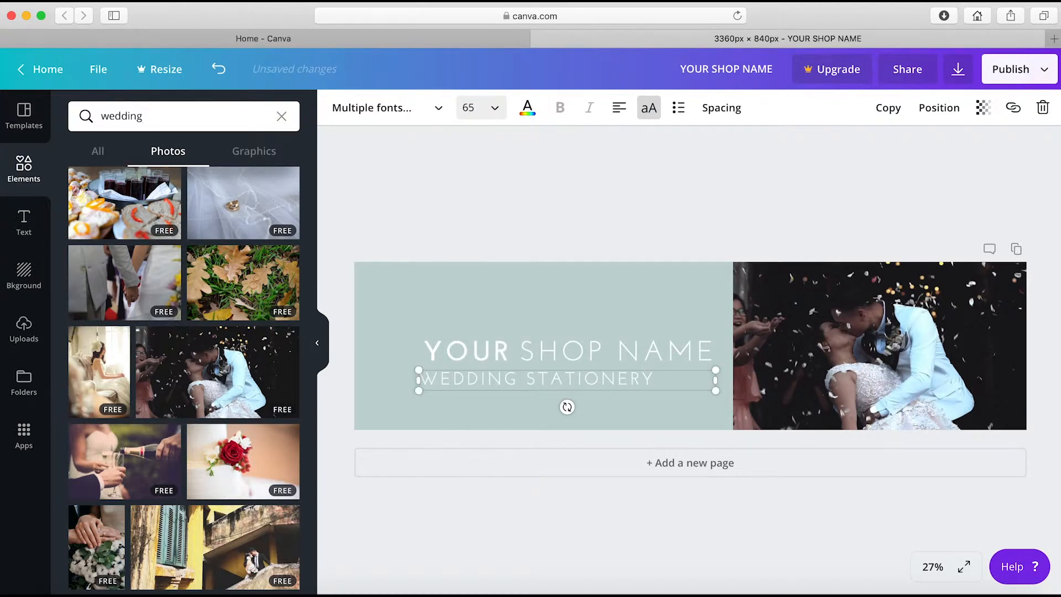
{"action": "left_click", "coordinate": [620, 107]}
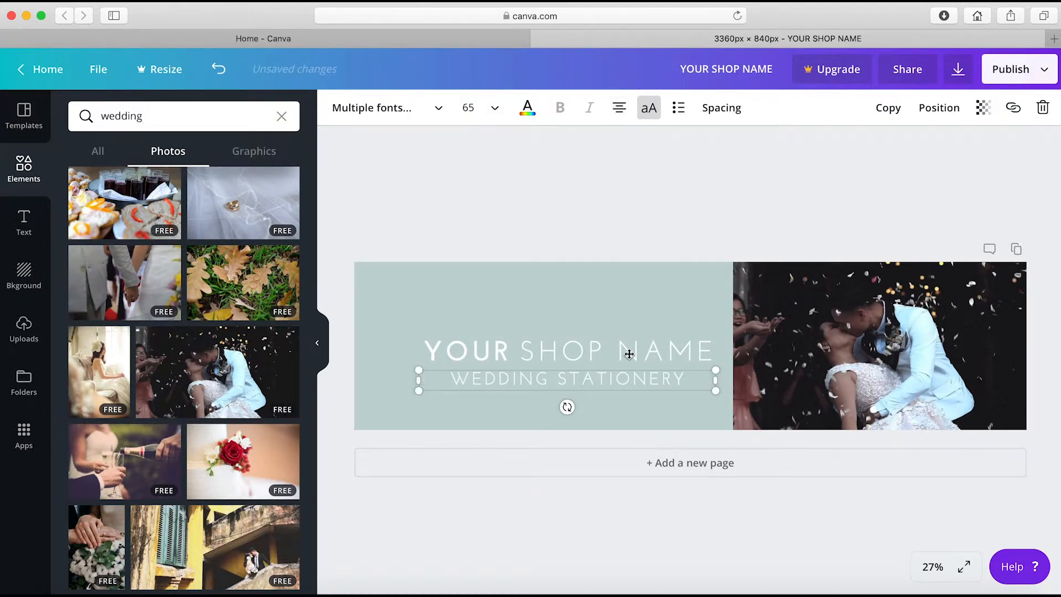
- Remove the wedding couple photo from the banner's picture frame and search the photo library for "vintage"
{"action": "key", "text": "Delete"}
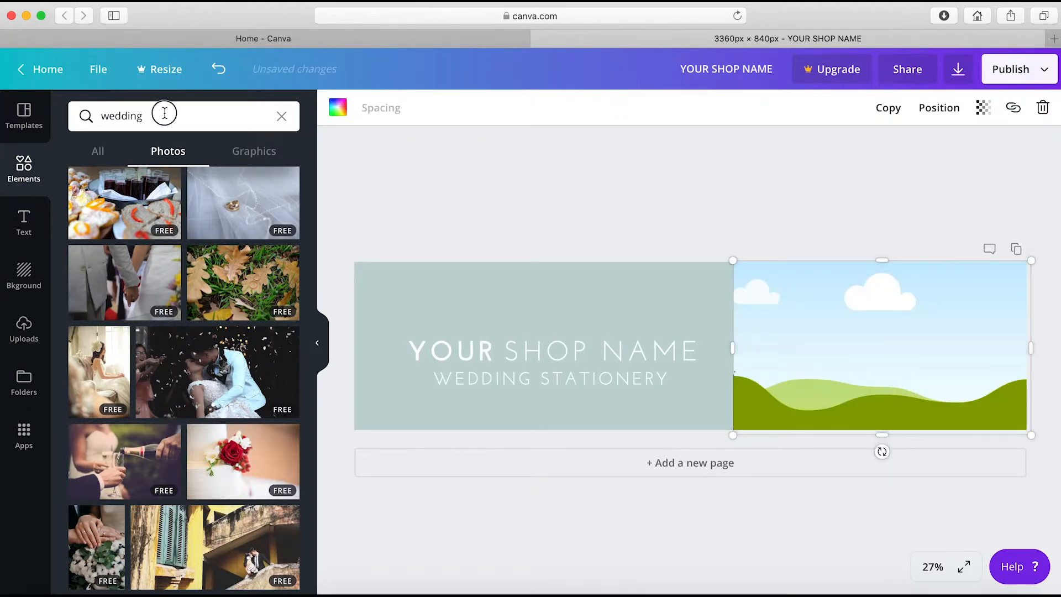
{"action": "double_click", "coordinate": [164, 113]}
{"action": "type", "text": "vi"}
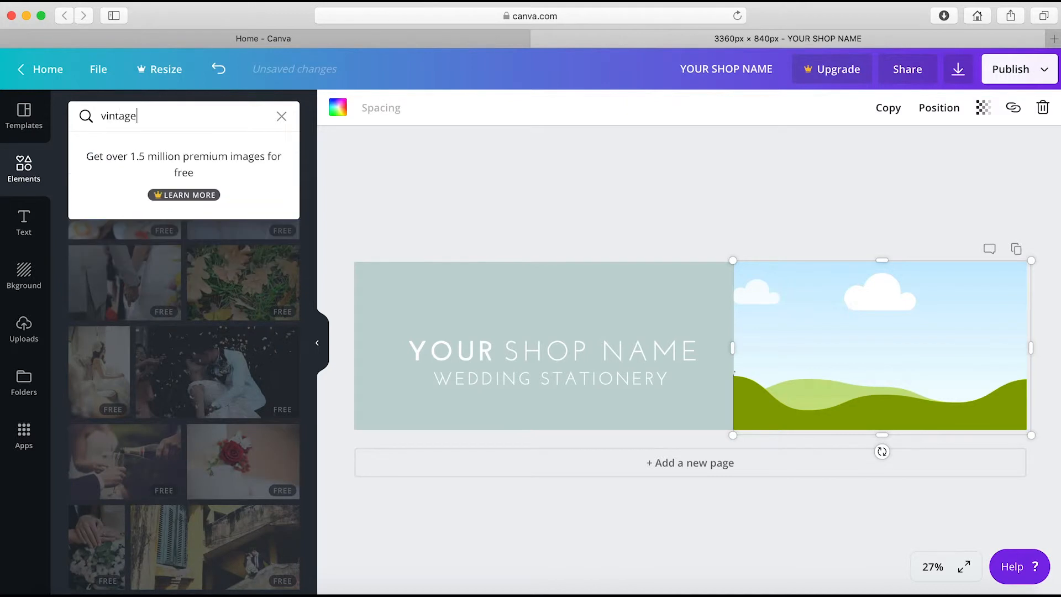
{"action": "type", "text": "ntage"}
{"action": "key", "text": "Return"}
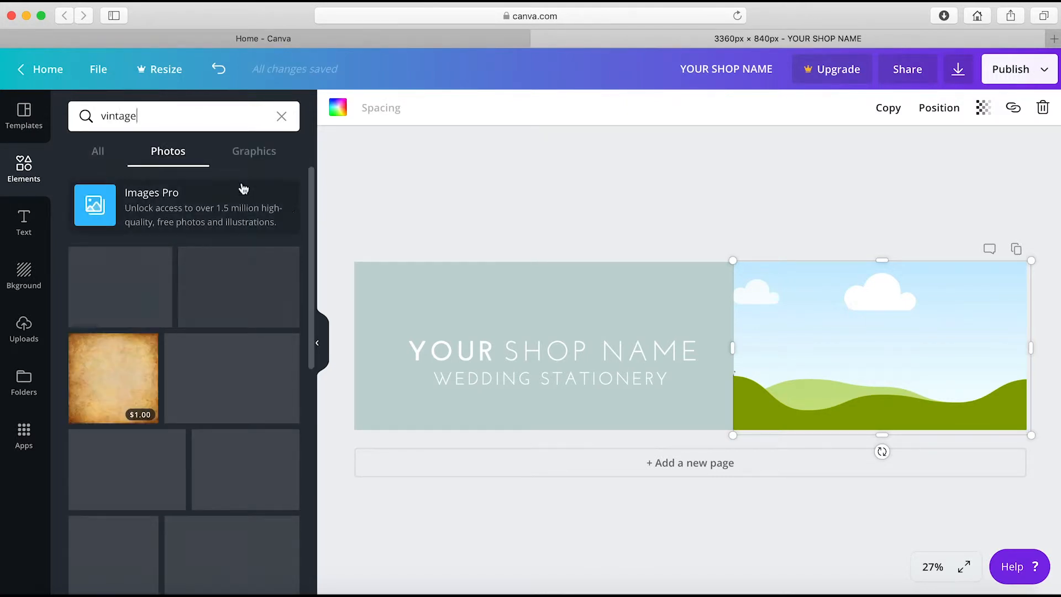
- Fill the empty picture frame with the free photo of the old typewriter beside a record and books
{"action": "scroll", "coordinate": [310, 218], "scroll_direction": "down", "scroll_amount": 5}
{"action": "scroll", "coordinate": [307, 246], "scroll_direction": "down", "scroll_amount": 4}
{"action": "scroll", "coordinate": [307, 245], "scroll_direction": "down", "scroll_amount": 8}
{"action": "scroll", "coordinate": [307, 246], "scroll_direction": "down", "scroll_amount": 9}
{"action": "scroll", "coordinate": [307, 246], "scroll_direction": "down", "scroll_amount": 10}
{"action": "scroll", "coordinate": [307, 246], "scroll_direction": "down", "scroll_amount": 5}
{"action": "scroll", "coordinate": [307, 246], "scroll_direction": "down", "scroll_amount": 4}
{"action": "left_click_drag", "start_coordinate": [221, 343], "coordinate": [879, 360]}
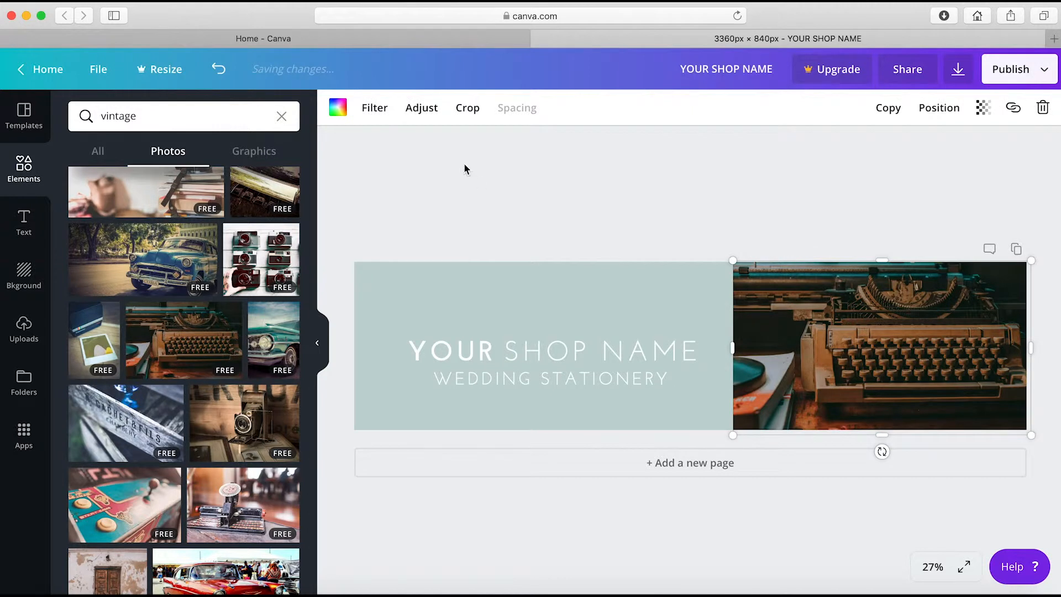
- Brighten the typewriter photo in the frame and fine-tune its other image adjustments
{"action": "left_click", "coordinate": [426, 110]}
{"action": "left_click_drag", "start_coordinate": [204, 155], "coordinate": [229, 146]}
{"action": "left_click_drag", "start_coordinate": [211, 231], "coordinate": [200, 239]}
{"action": "left_click_drag", "start_coordinate": [197, 203], "coordinate": [227, 144]}
{"action": "left_click_drag", "start_coordinate": [128, 321], "coordinate": [195, 320]}
{"action": "left_click", "coordinate": [422, 110]}
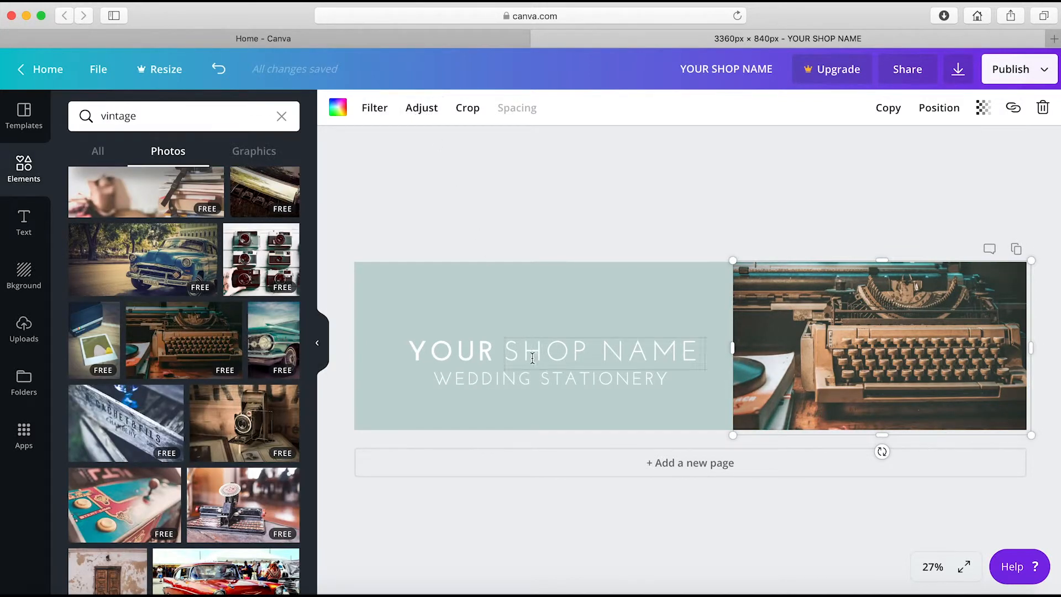
- Replace the subtitle with "VINTAGE FURNITURE & DECOR" and set its font size to 55 so it fits on one line
{"action": "left_click", "coordinate": [535, 382]}
{"action": "double_click", "coordinate": [534, 381]}
{"action": "type", "text": "vintage furniture & decor"}
{"action": "key", "text": "super+a"}
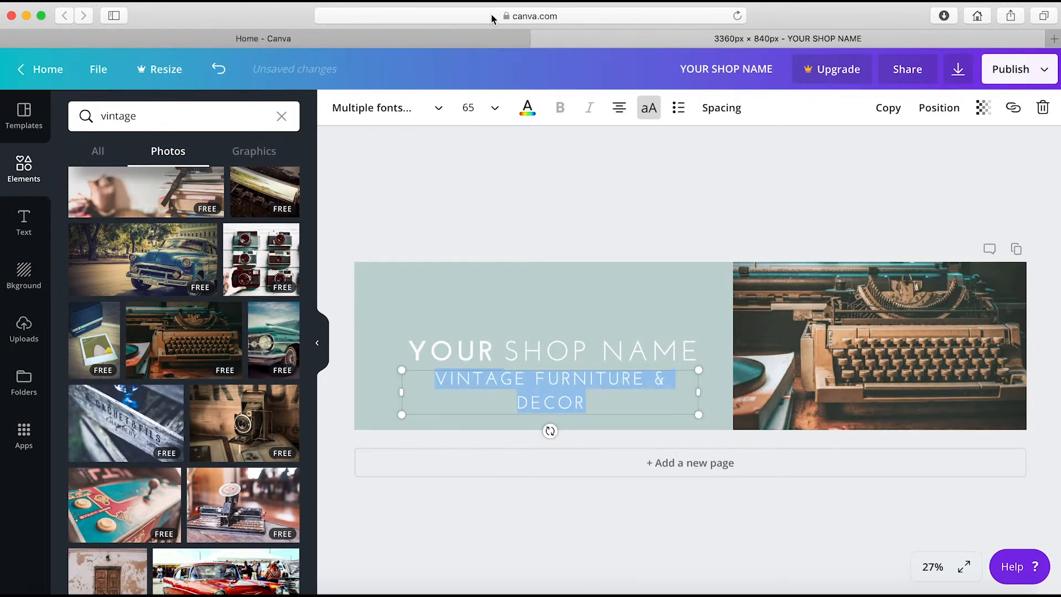
{"action": "left_click", "coordinate": [478, 108]}
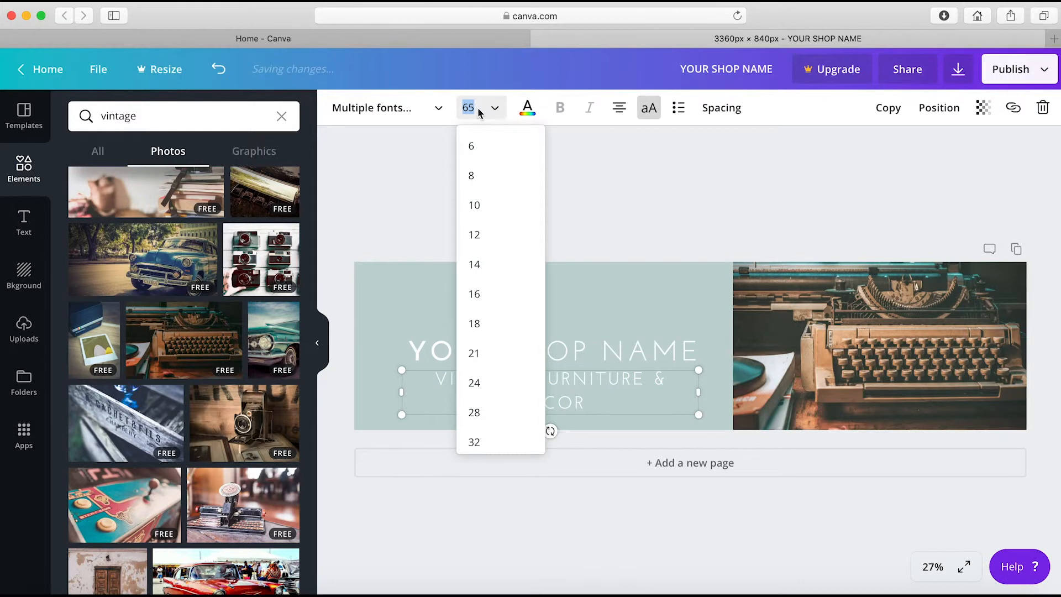
{"action": "type", "text": "55"}
{"action": "key", "text": "Return"}
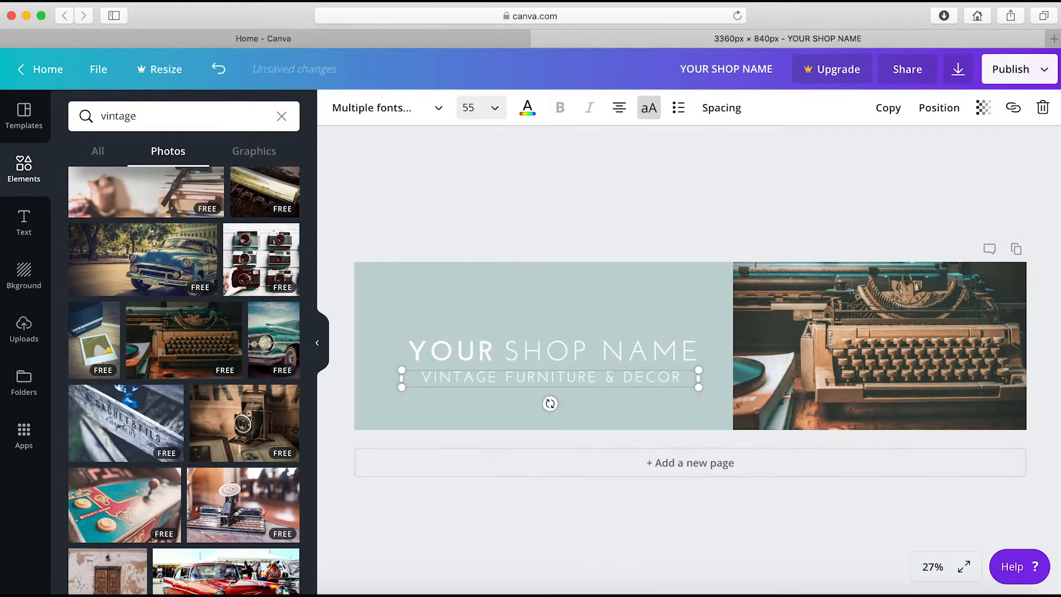
{"action": "left_click", "coordinate": [547, 519]}
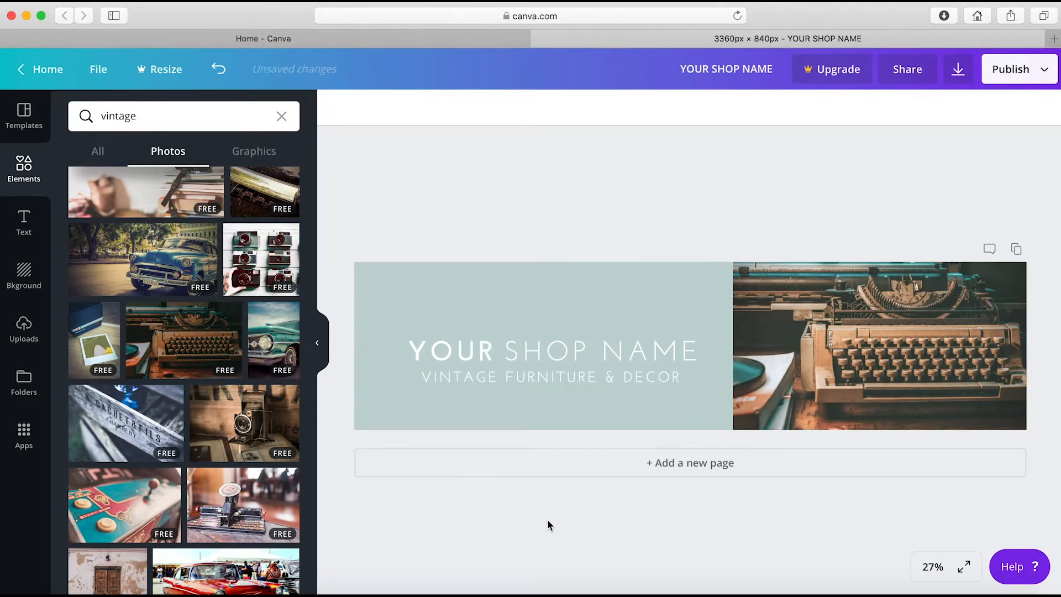
- Move both parts of the "YOUR SHOP NAME" title and the subtitle up towards the banner's vertical middle
{"action": "left_click", "coordinate": [484, 351]}
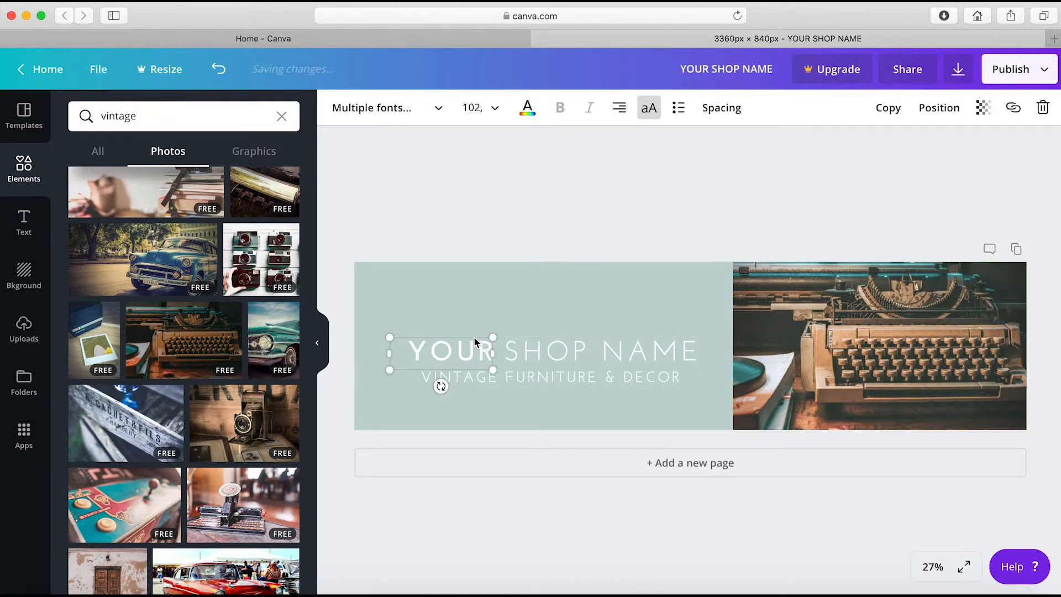
{"action": "left_click_drag", "start_coordinate": [534, 353], "coordinate": [535, 339]}
{"action": "left_click_drag", "start_coordinate": [460, 354], "coordinate": [462, 334]}
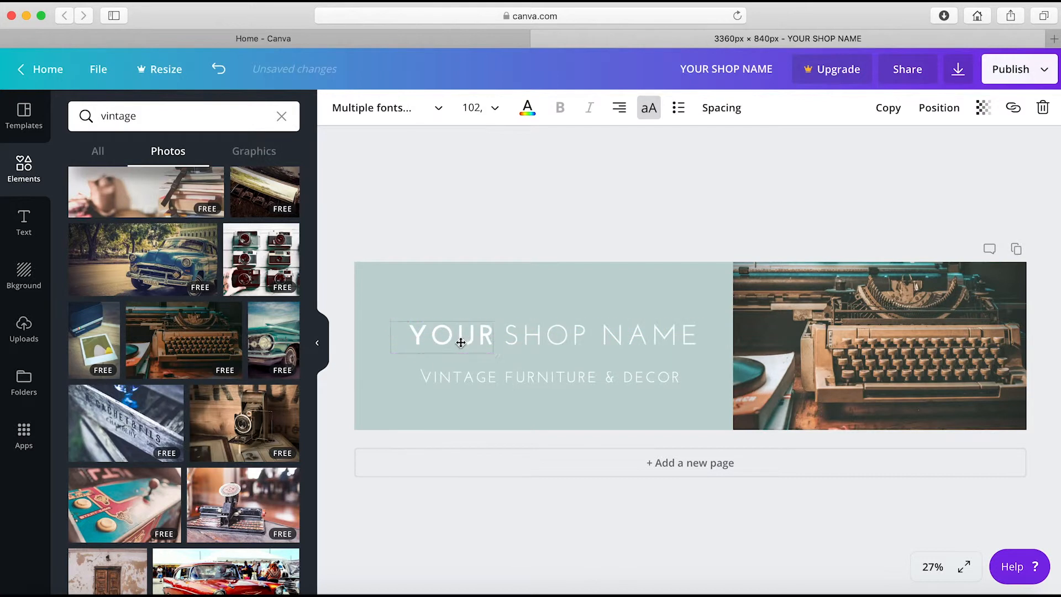
{"action": "left_click_drag", "start_coordinate": [485, 378], "coordinate": [486, 367]}
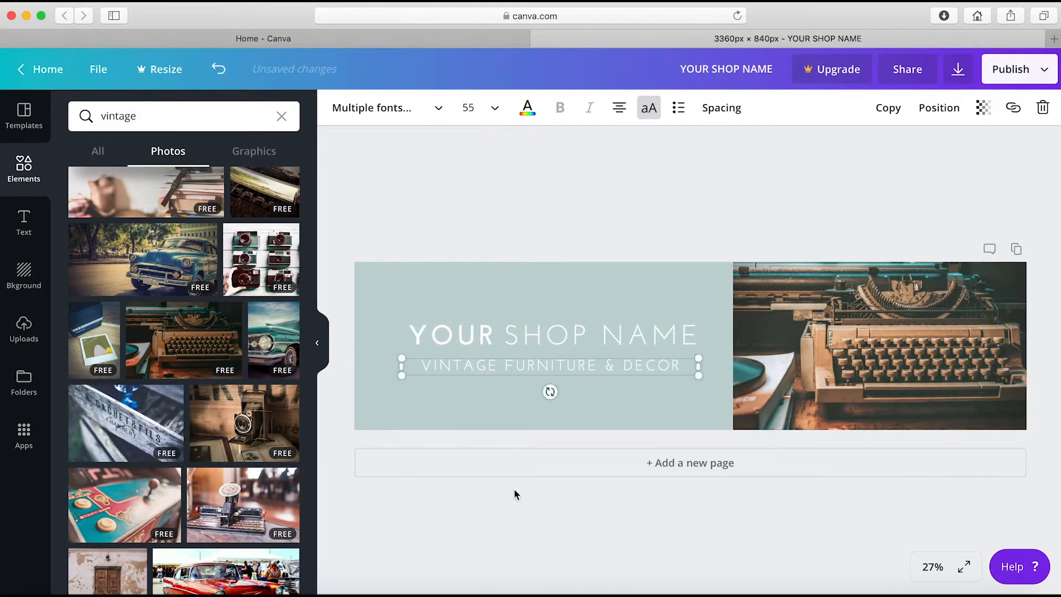
{"action": "left_click", "coordinate": [523, 507]}
- Try yellow as the banner's background color, and settle on a custom sandy beige instead
{"action": "left_click", "coordinate": [456, 395]}
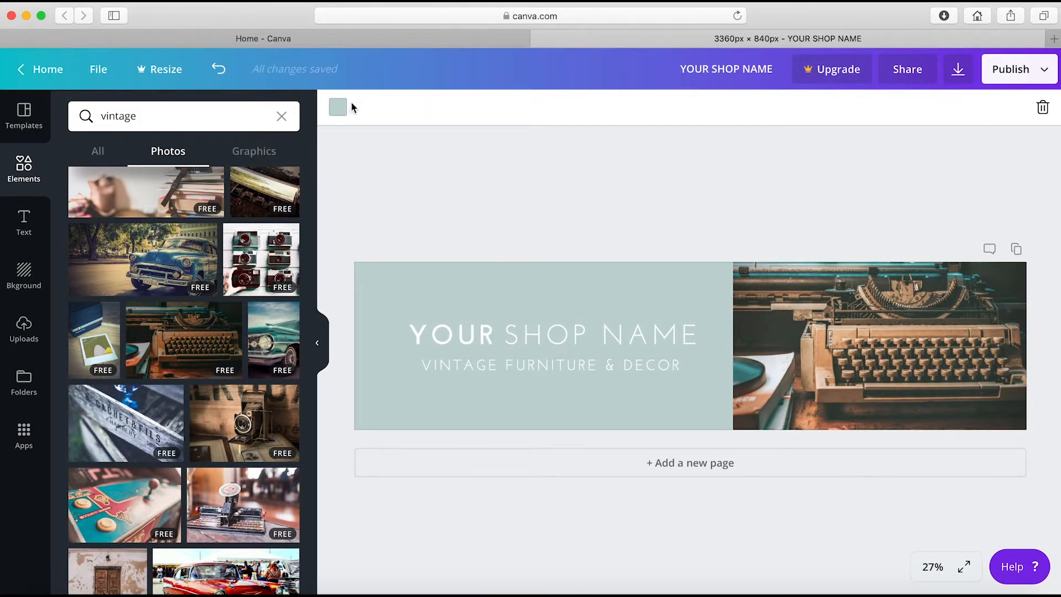
{"action": "left_click", "coordinate": [339, 106]}
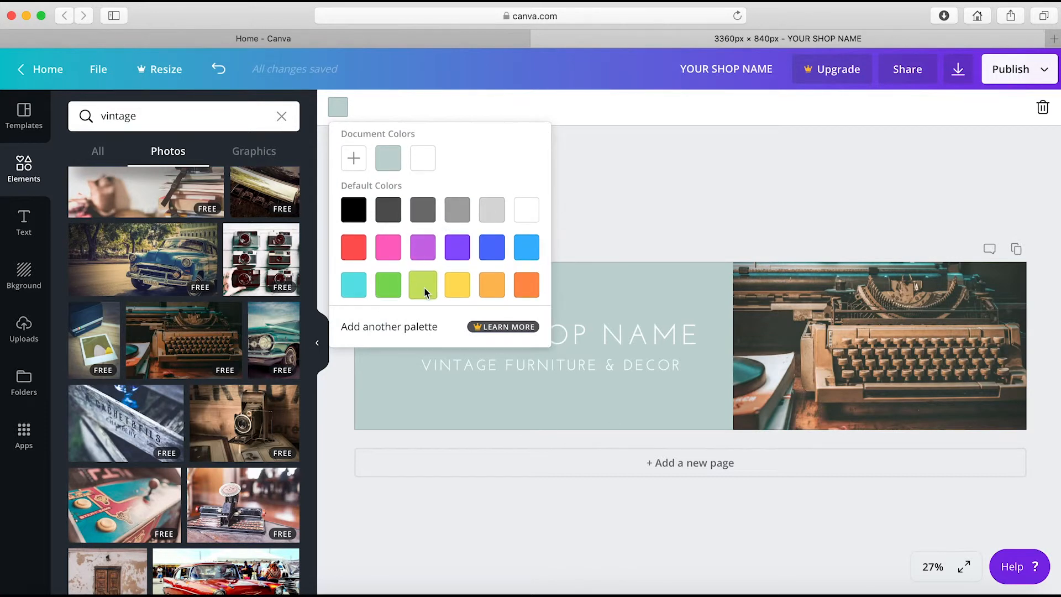
{"action": "left_click", "coordinate": [458, 284]}
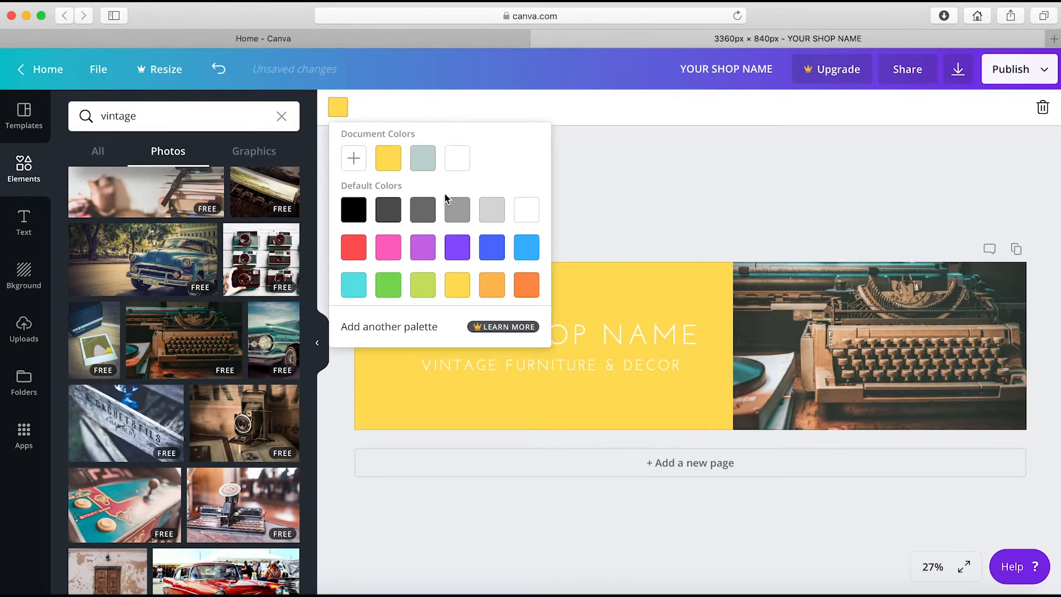
{"action": "left_click", "coordinate": [421, 161]}
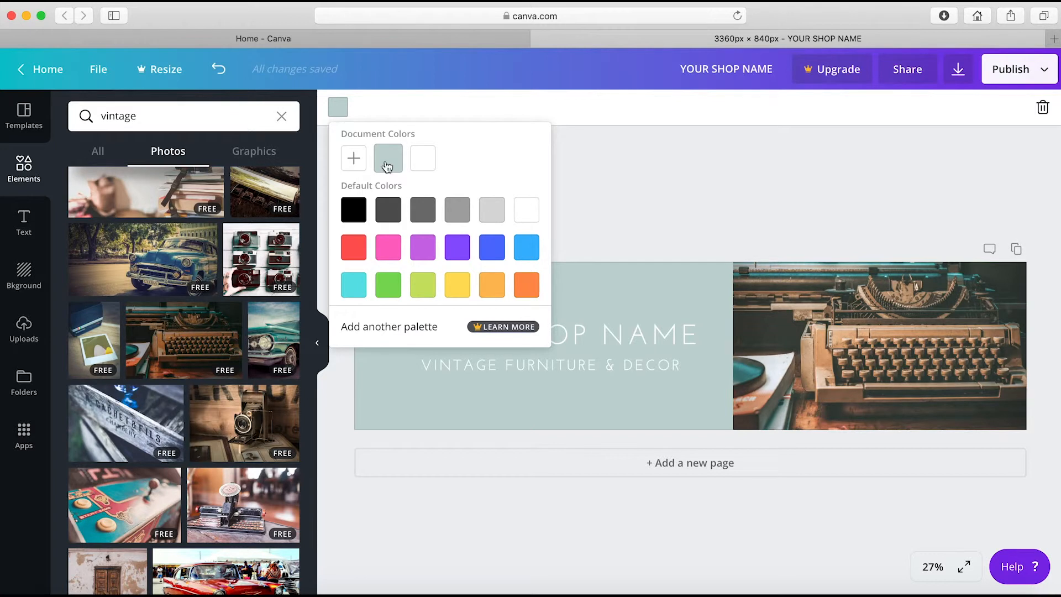
{"action": "left_click", "coordinate": [353, 159]}
{"action": "left_click_drag", "start_coordinate": [436, 261], "coordinate": [420, 260]}
{"action": "mouse_move", "coordinate": [401, 185]}
{"action": "left_mouse_down"}
{"action": "mouse_move", "coordinate": [405, 171]}
{"action": "mouse_move", "coordinate": [393, 189]}
{"action": "left_mouse_up"}
{"action": "left_click_drag", "start_coordinate": [419, 261], "coordinate": [367, 260]}
{"action": "left_click_drag", "start_coordinate": [390, 189], "coordinate": [385, 182]}
{"action": "left_click", "coordinate": [632, 238]}
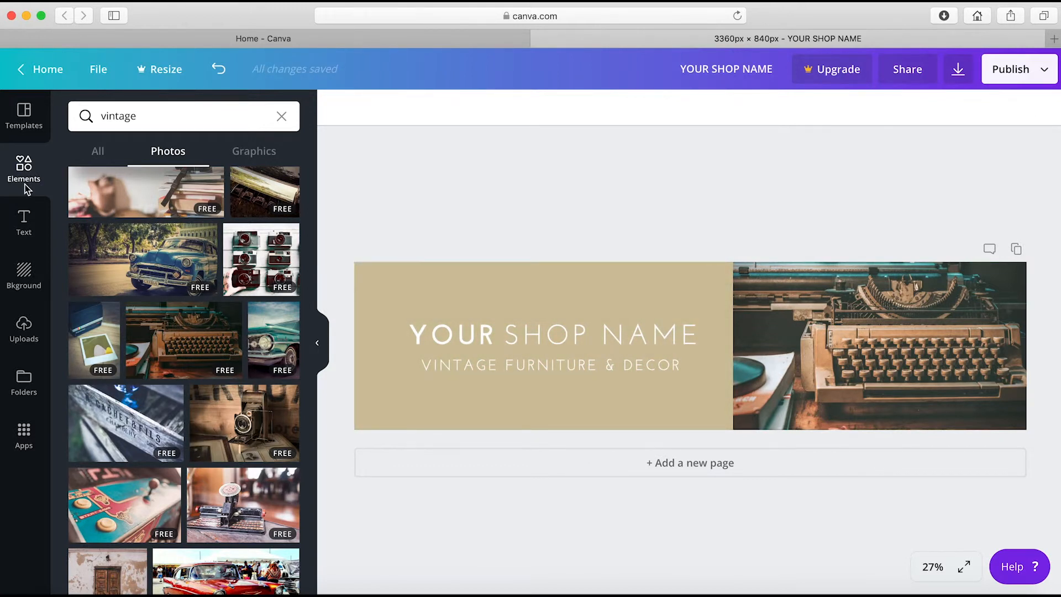
- Upload the white interior photo with the table and chair from the computer's Image folder
{"action": "left_click", "coordinate": [26, 331]}
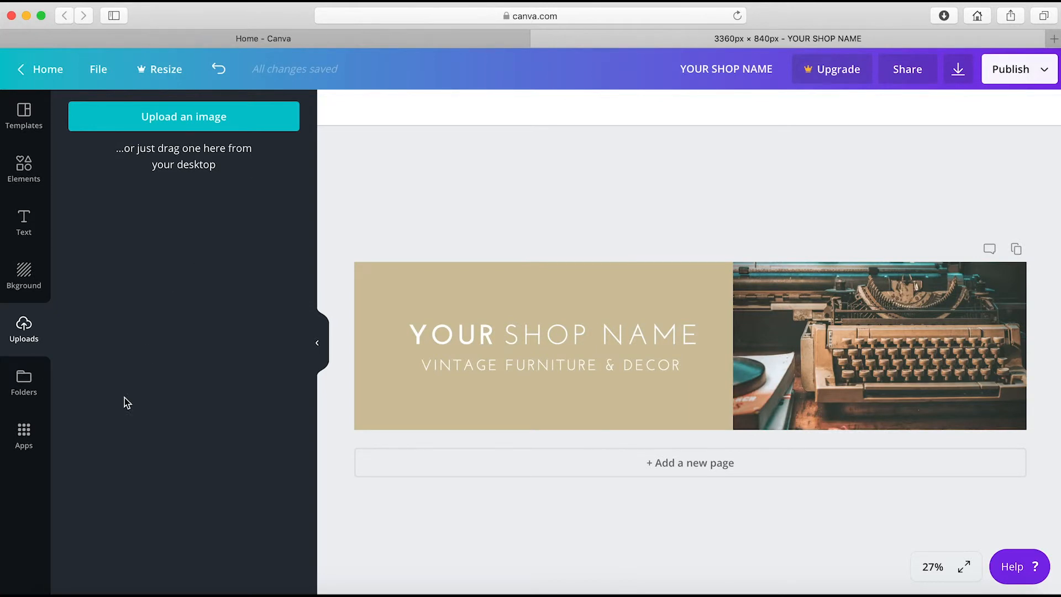
{"action": "left_click", "coordinate": [49, 589]}
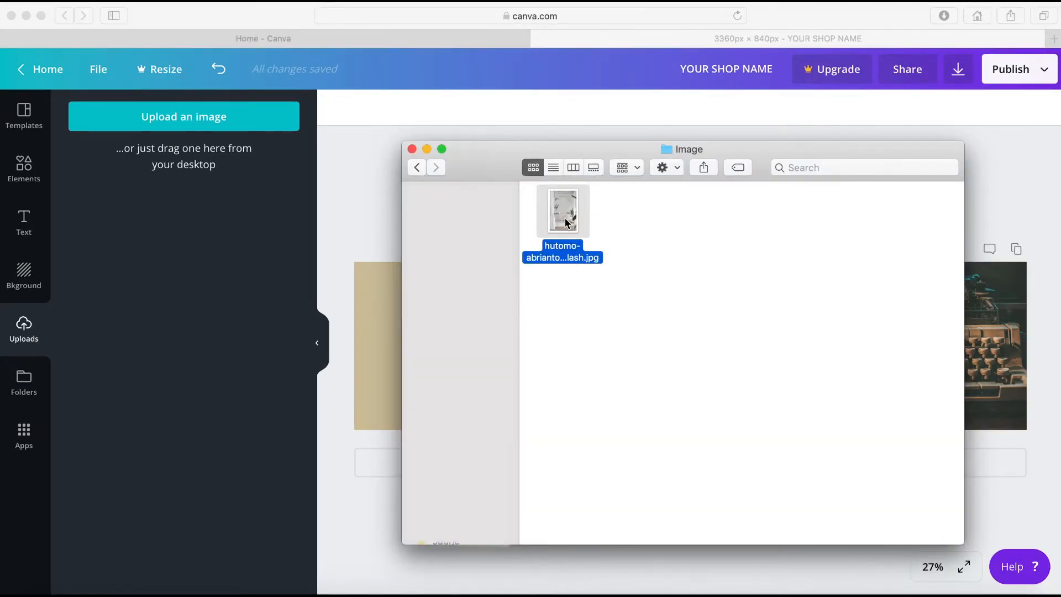
{"action": "left_click_drag", "start_coordinate": [548, 213], "coordinate": [216, 267]}
{"action": "left_click", "coordinate": [216, 267]}
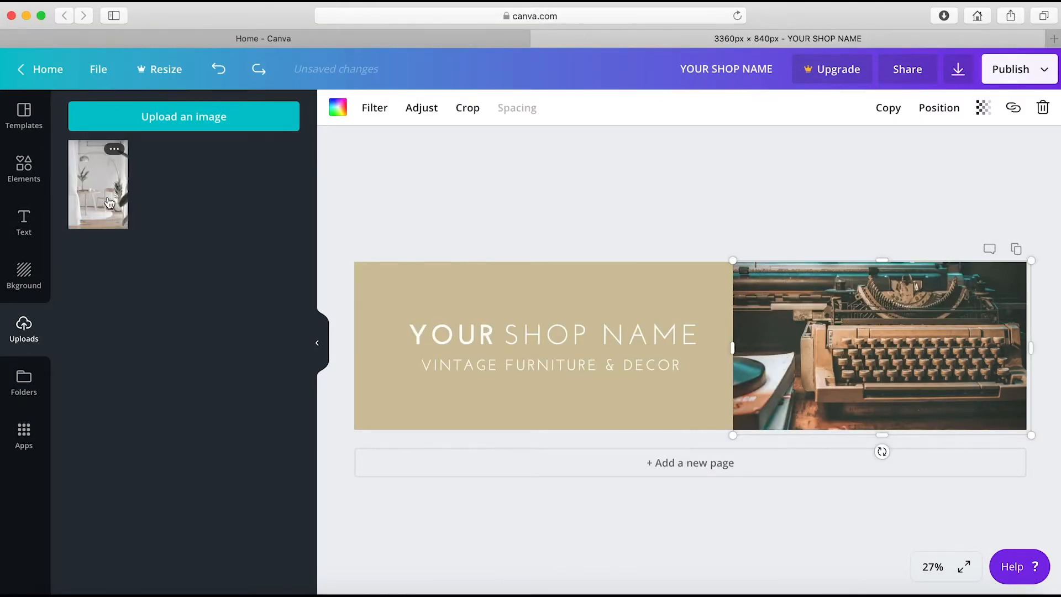
- Replace the typewriter photo in the frame with the uploaded interior photo and shift it up to show more of the chair and table
{"action": "left_click", "coordinate": [109, 202]}
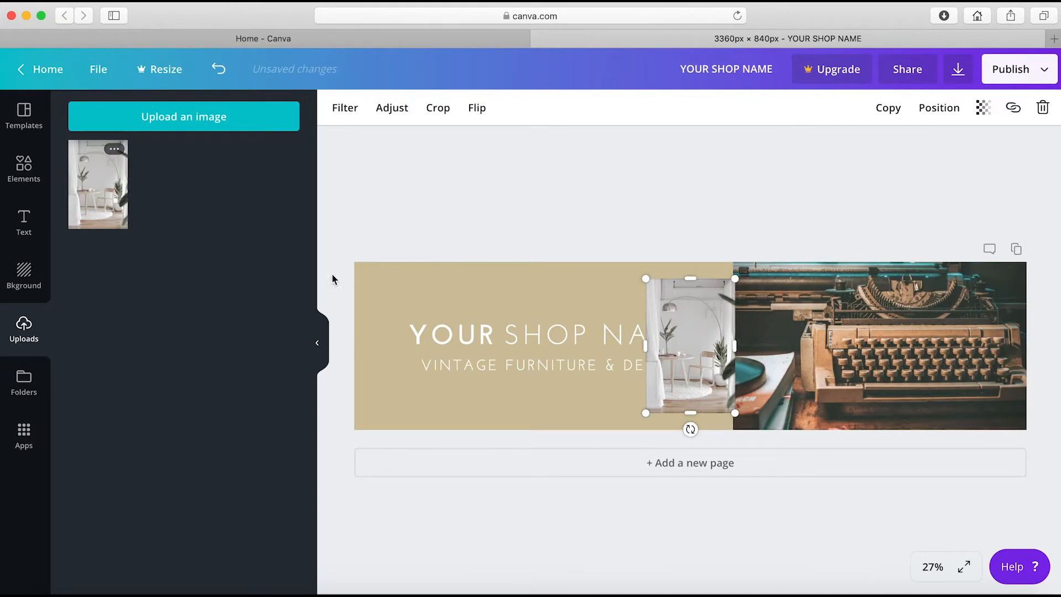
{"action": "left_click_drag", "start_coordinate": [691, 351], "coordinate": [835, 358]}
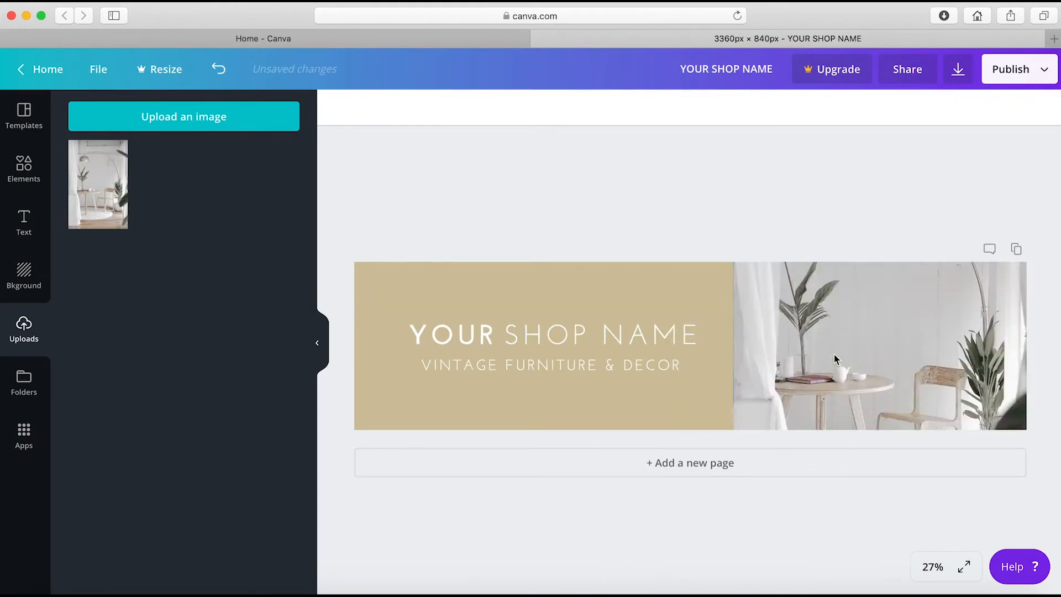
{"action": "double_click", "coordinate": [864, 382]}
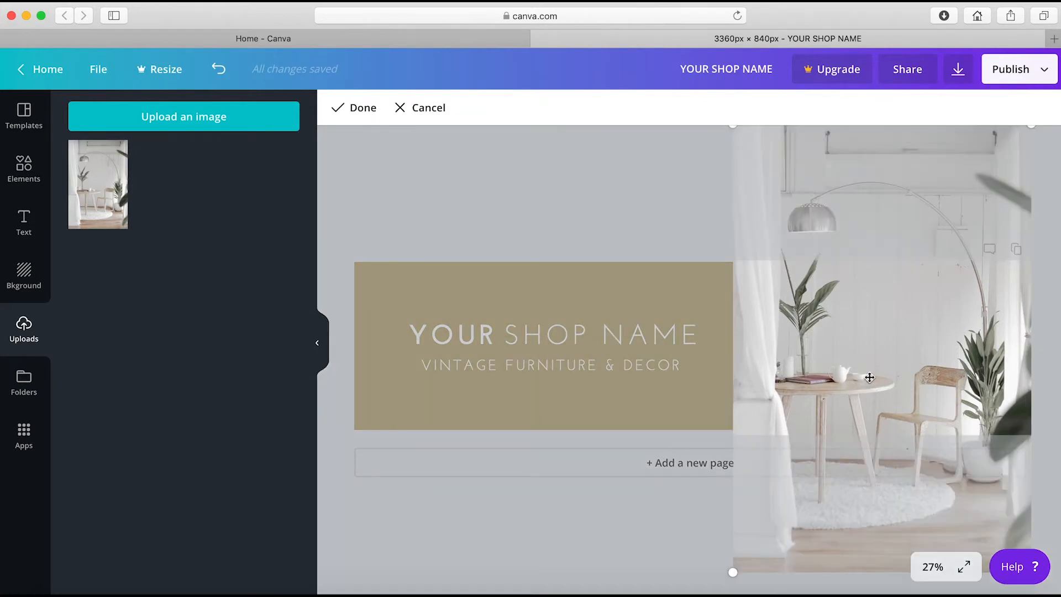
{"action": "left_click_drag", "start_coordinate": [870, 382], "coordinate": [866, 349]}
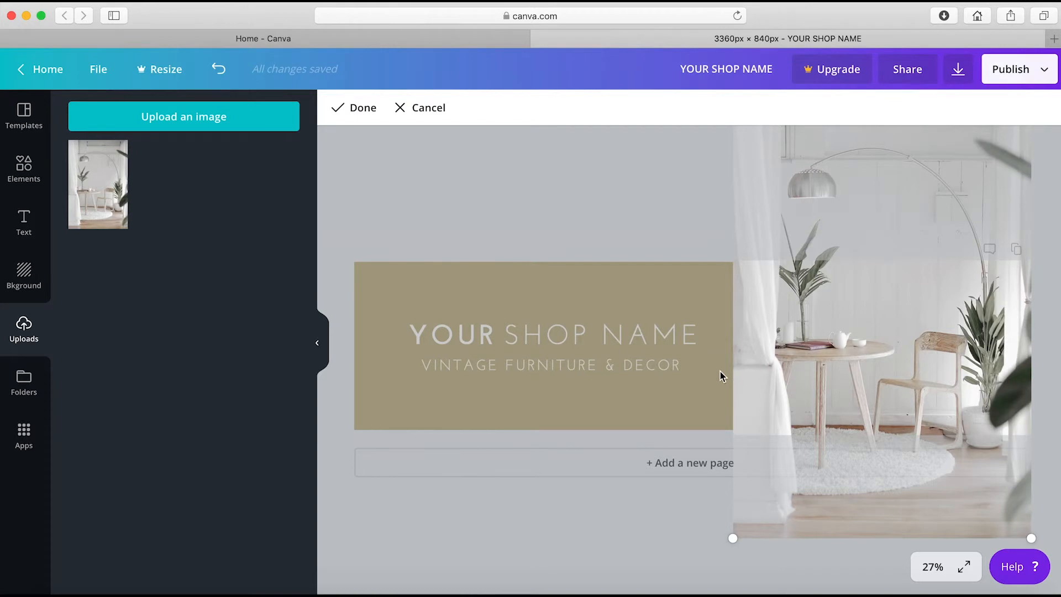
{"action": "left_click", "coordinate": [720, 371]}
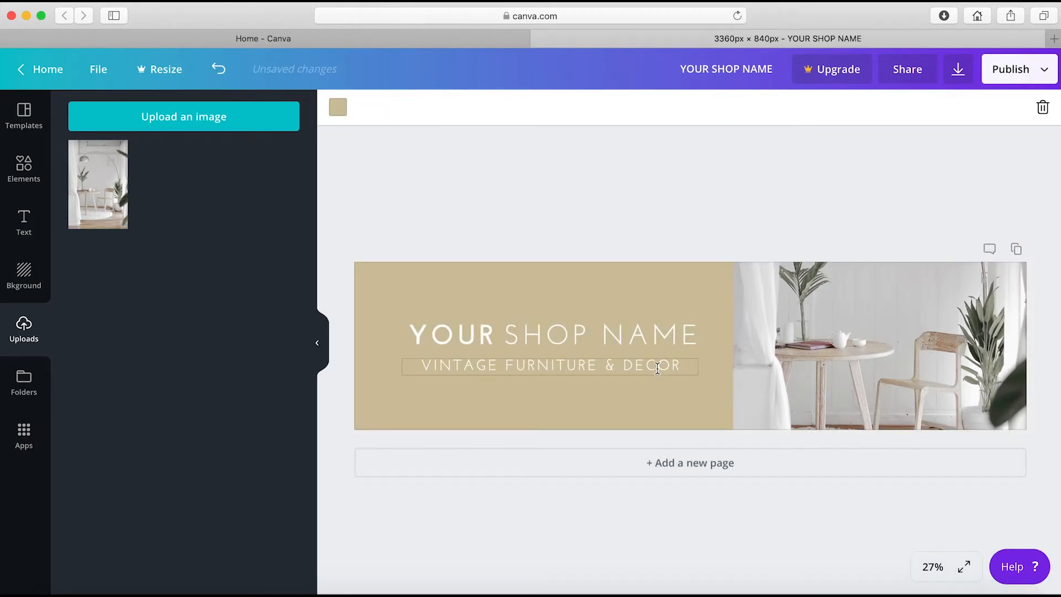
- Replace the subtitle wording with "MINIMALIST DECOR"
{"action": "left_click", "coordinate": [658, 368]}
{"action": "double_click", "coordinate": [669, 367]}
{"action": "type", "text": "MINIMALIST DECOR"}
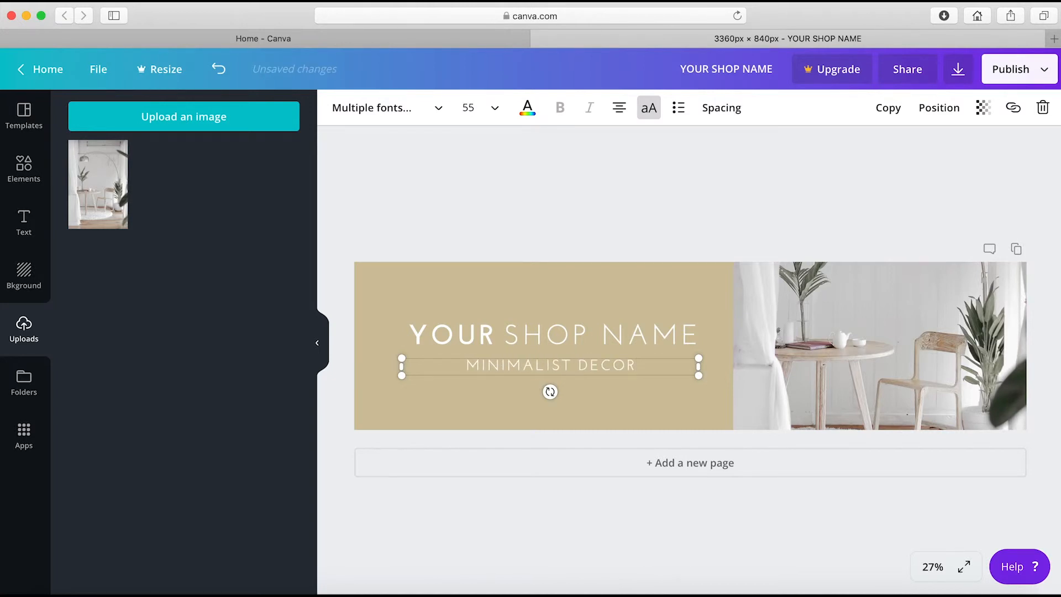
{"action": "left_click", "coordinate": [694, 507]}
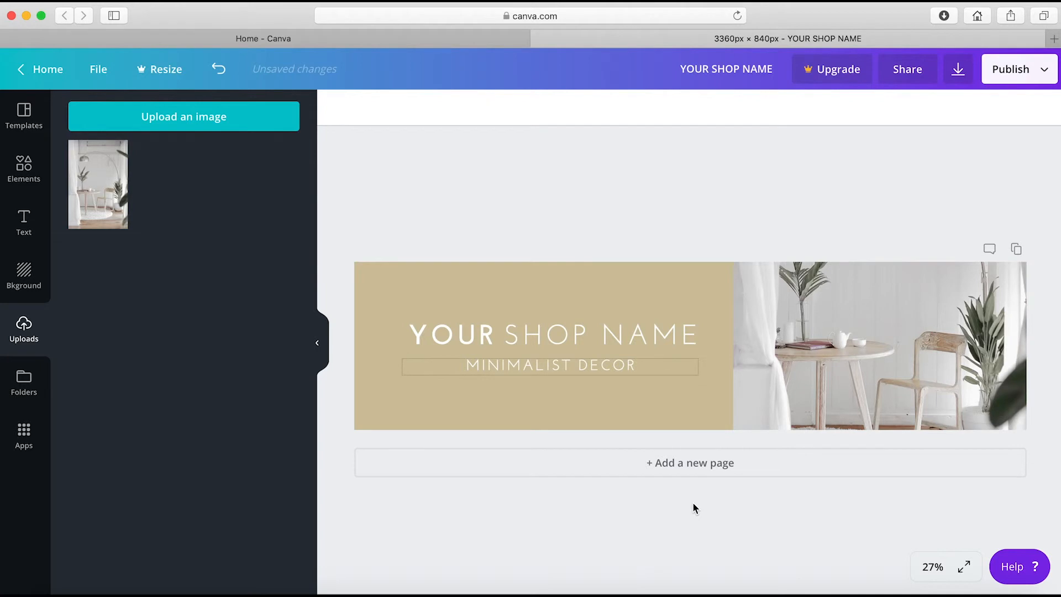
- Download the finished banner as a JPG and view the downloaded image
{"action": "left_click", "coordinate": [959, 71]}
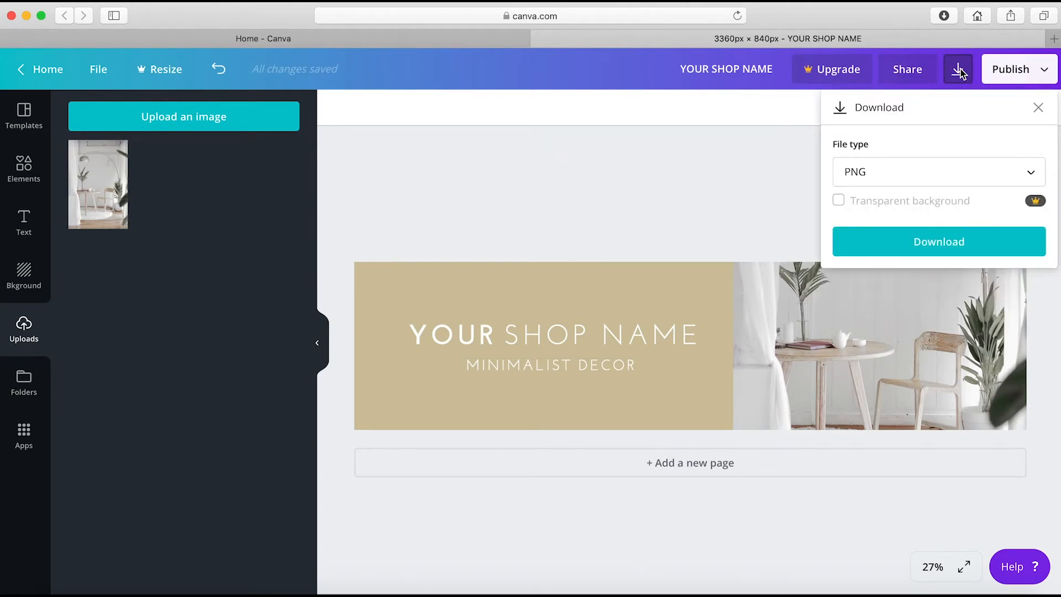
{"action": "left_click", "coordinate": [950, 176]}
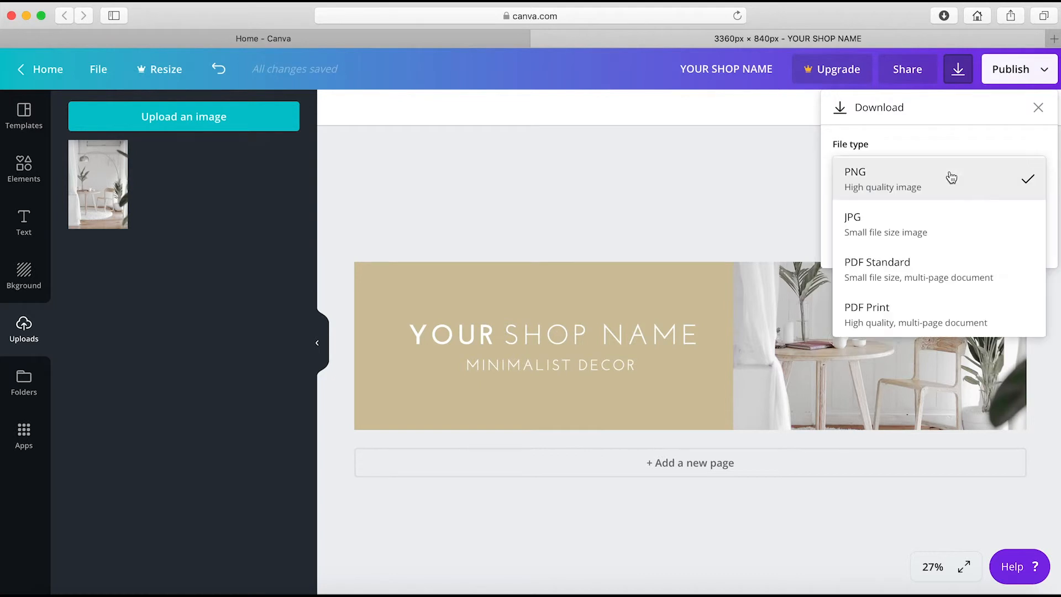
{"action": "left_click", "coordinate": [951, 238]}
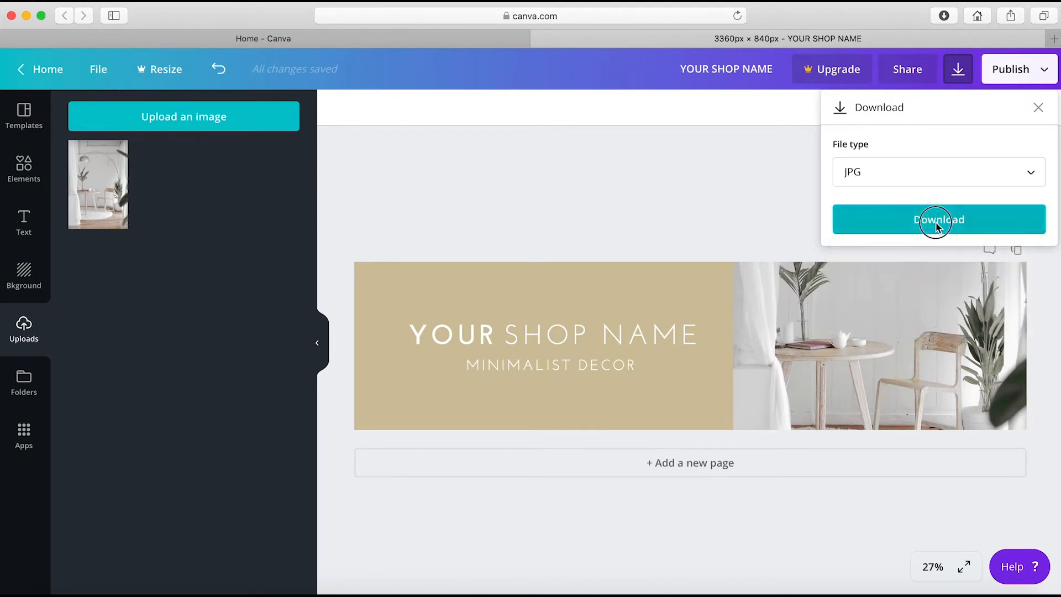
{"action": "left_click", "coordinate": [937, 224]}
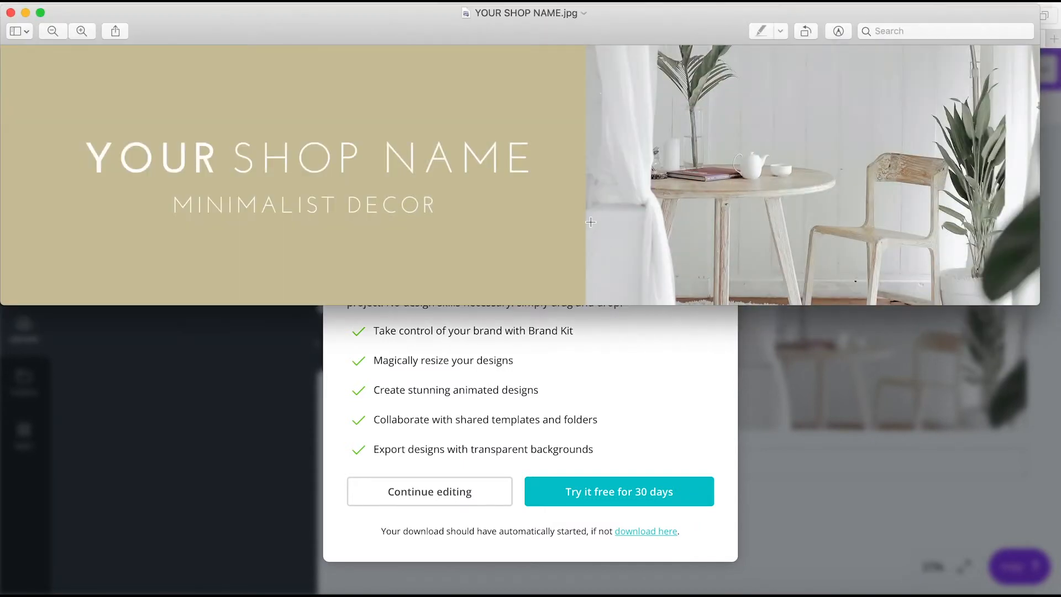
{"action": "left_click_drag", "start_coordinate": [542, 27], "coordinate": [553, 146]}
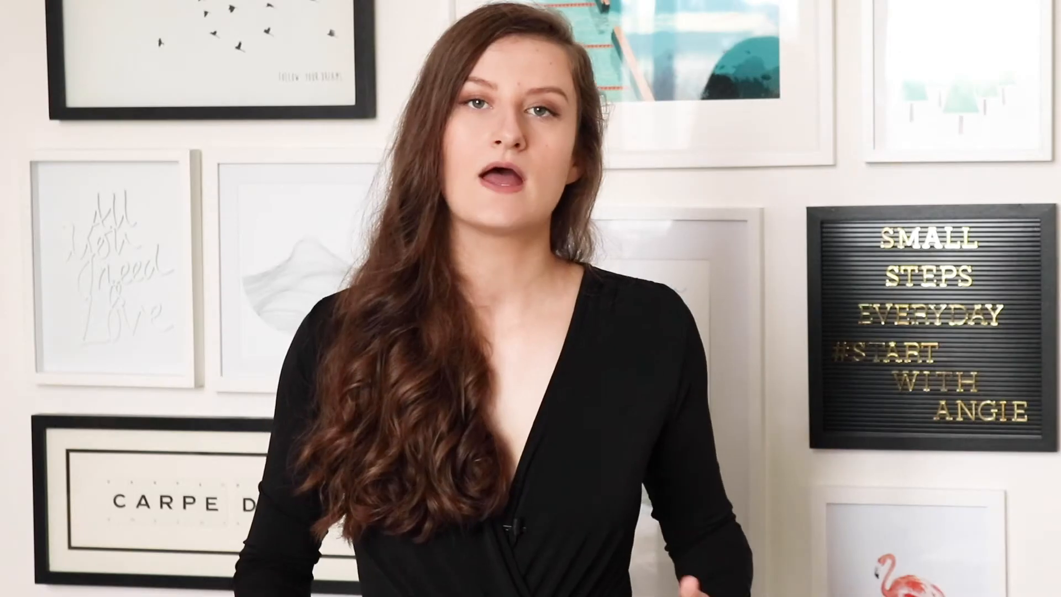